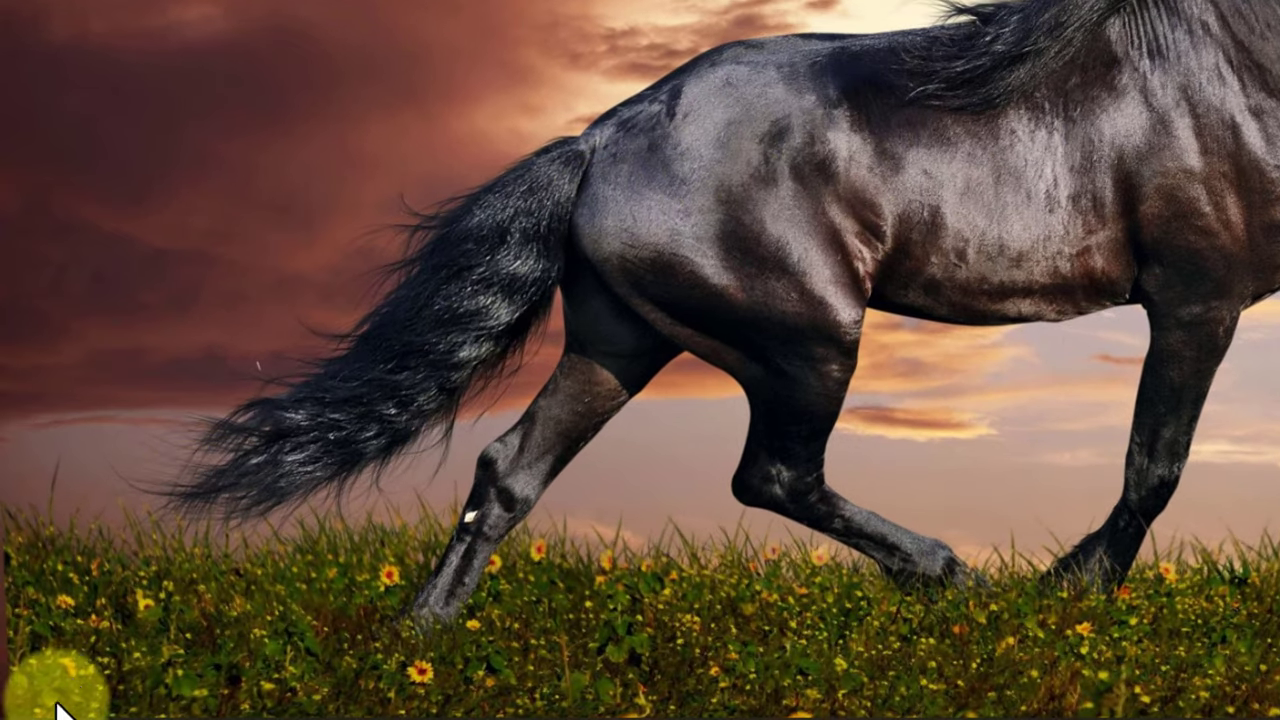
- Open the Sound page of the Windows system settings
{"action": "right_click", "coordinate": [28, 700]}
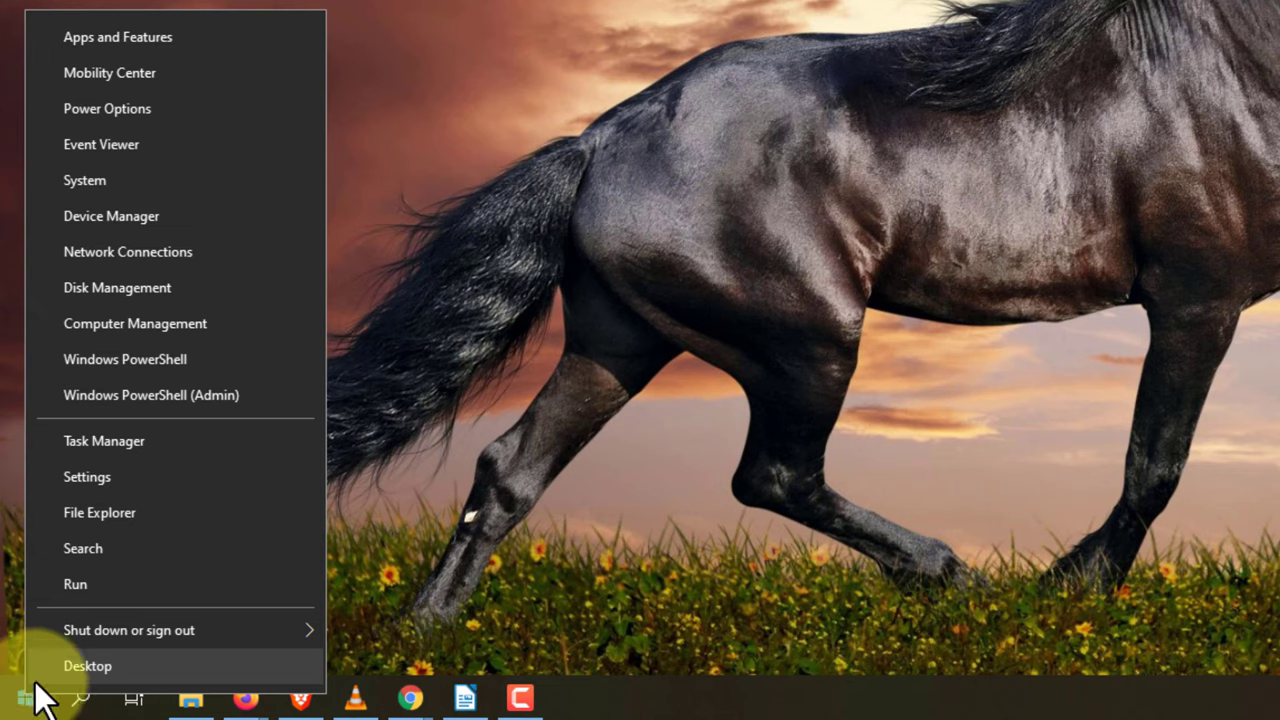
{"action": "left_click", "coordinate": [103, 484]}
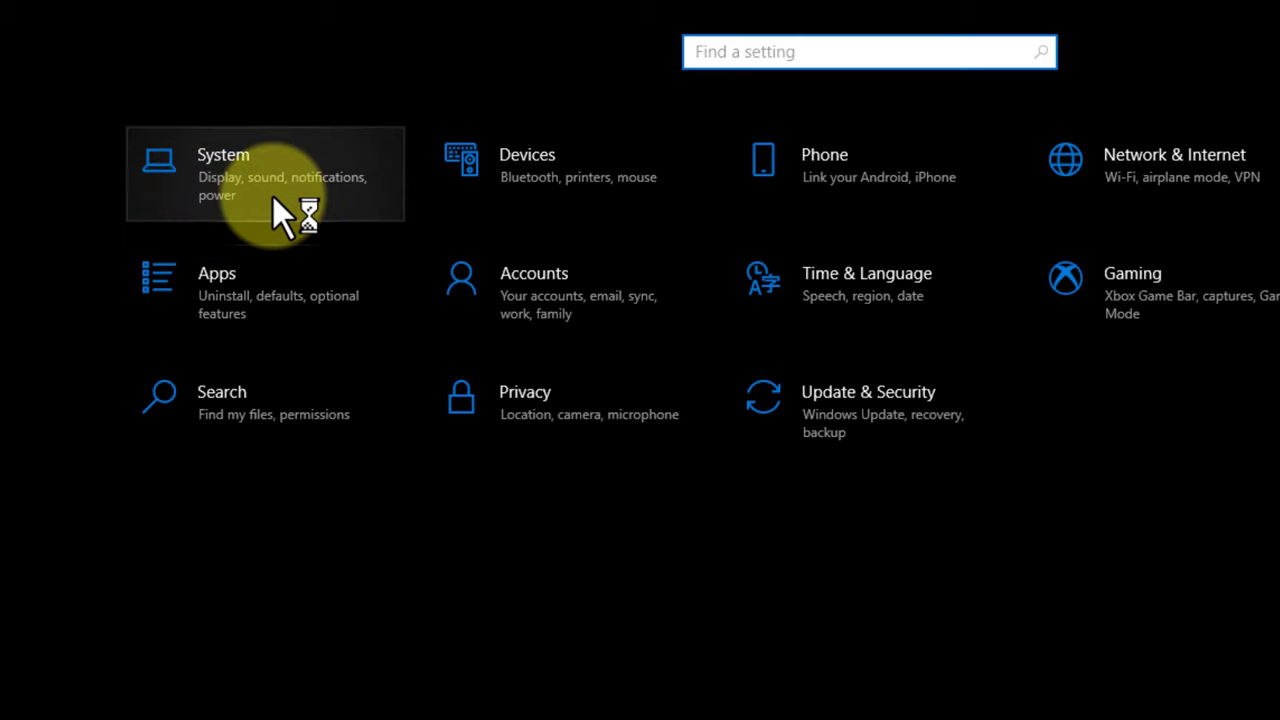
{"action": "left_click", "coordinate": [246, 168]}
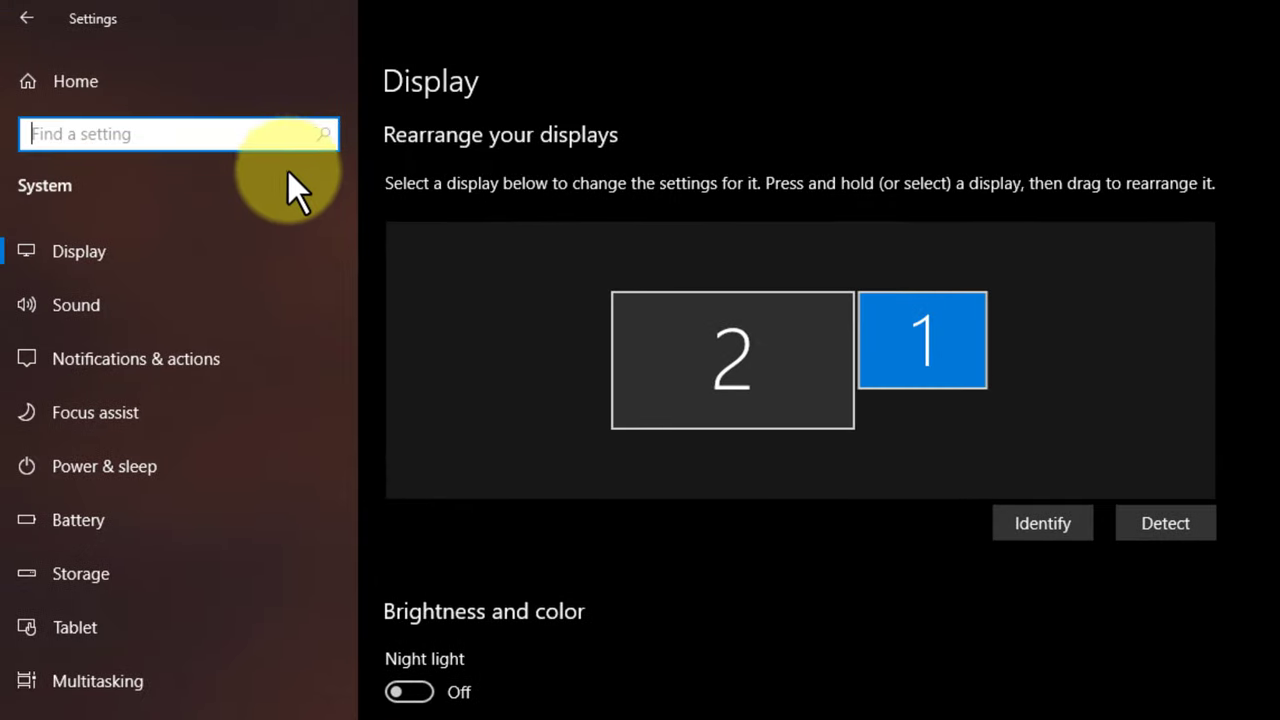
{"action": "left_click", "coordinate": [91, 311]}
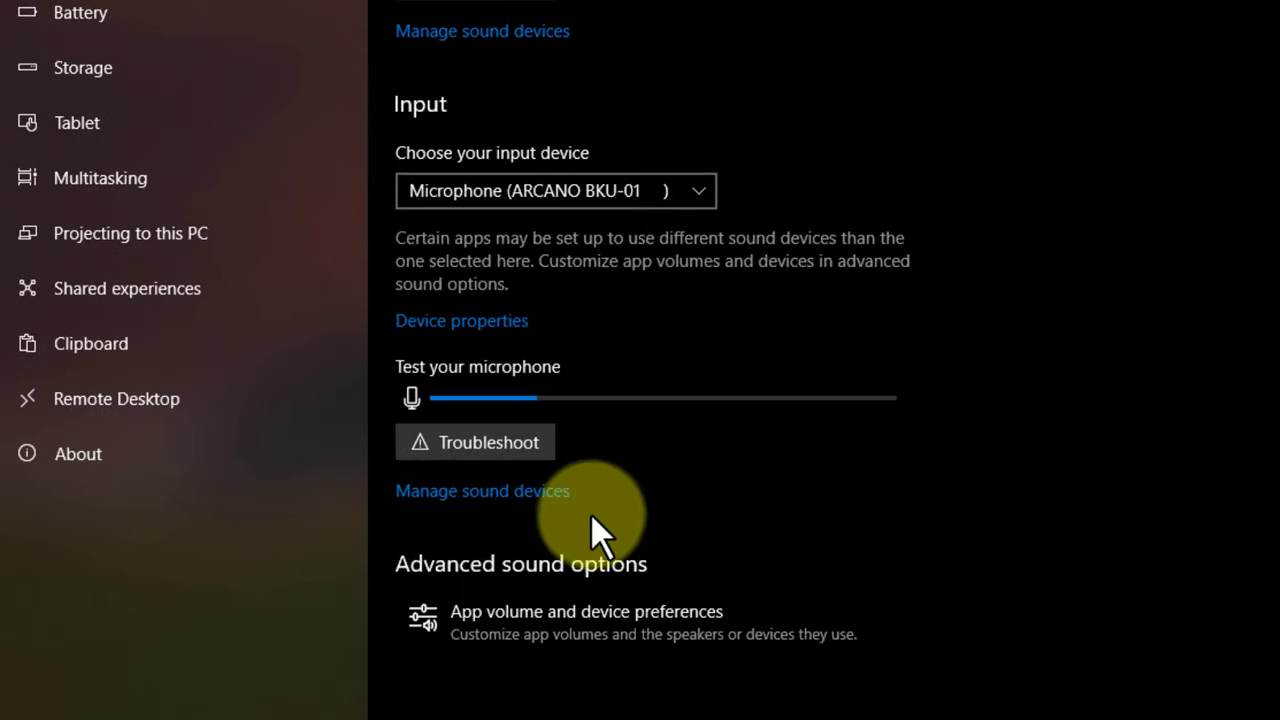
- Enable the disabled Stereo Mix (Realtek High Definition Audio) input device in the list of sound devices
{"action": "left_click", "coordinate": [518, 505]}
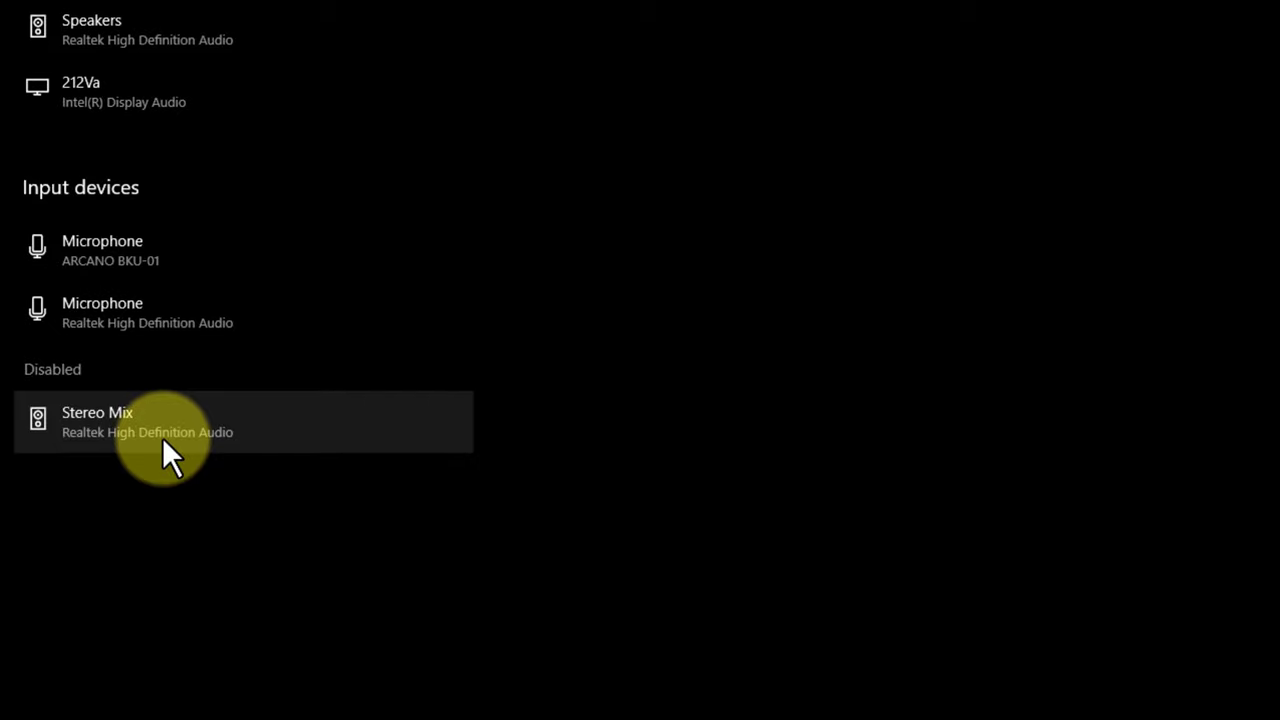
{"action": "left_click", "coordinate": [162, 418]}
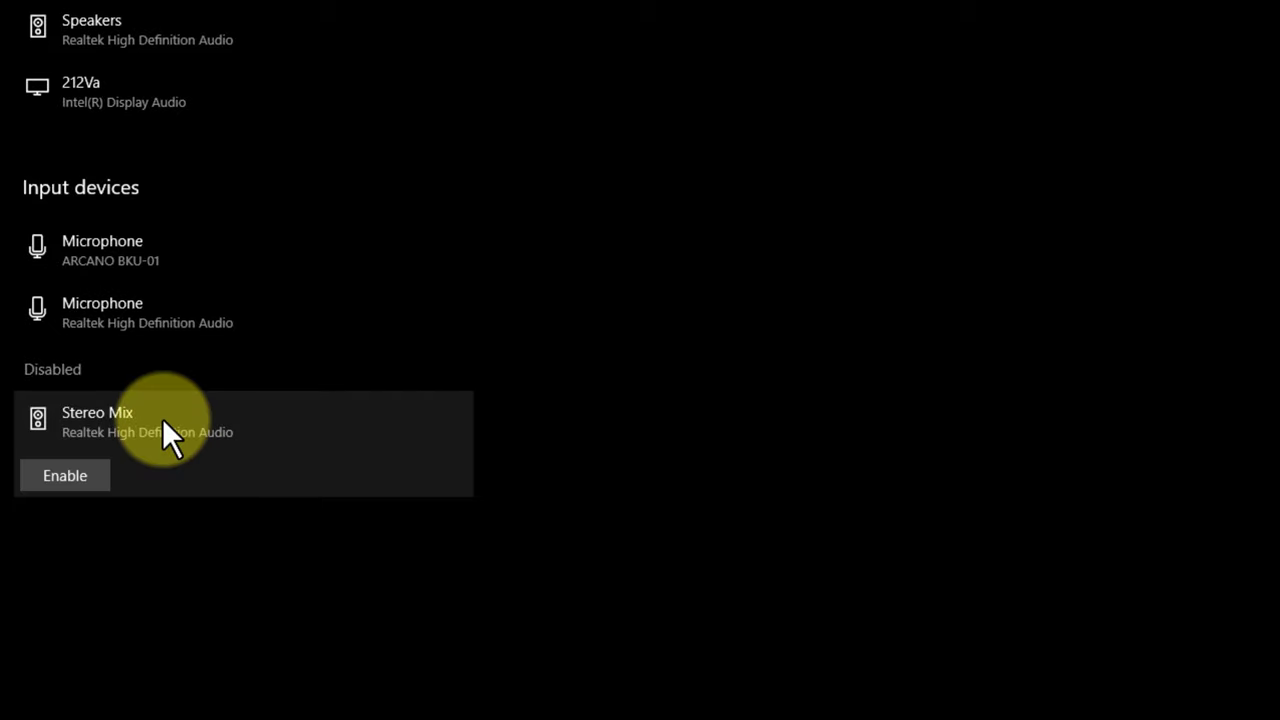
{"action": "left_click", "coordinate": [63, 475]}
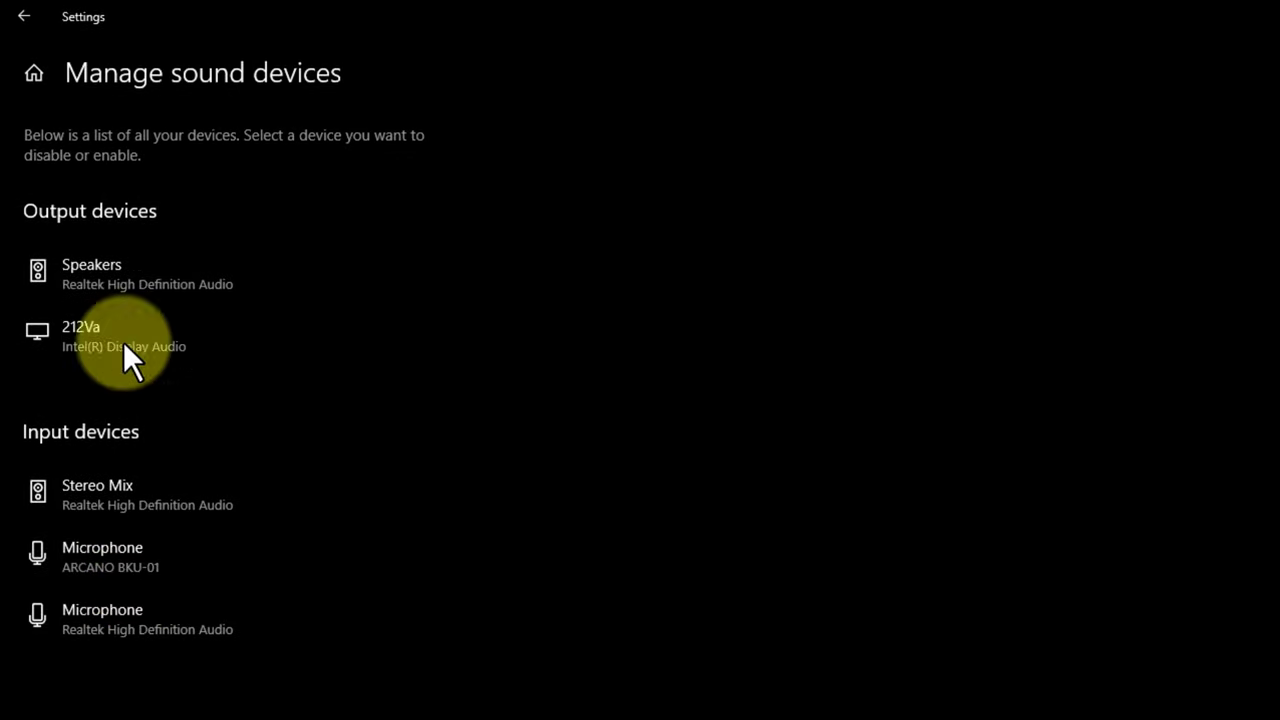
- Return to the sound settings and choose Stereo Mix (Realtek High Definition Audio) as the input device
{"action": "left_click", "coordinate": [26, 15]}
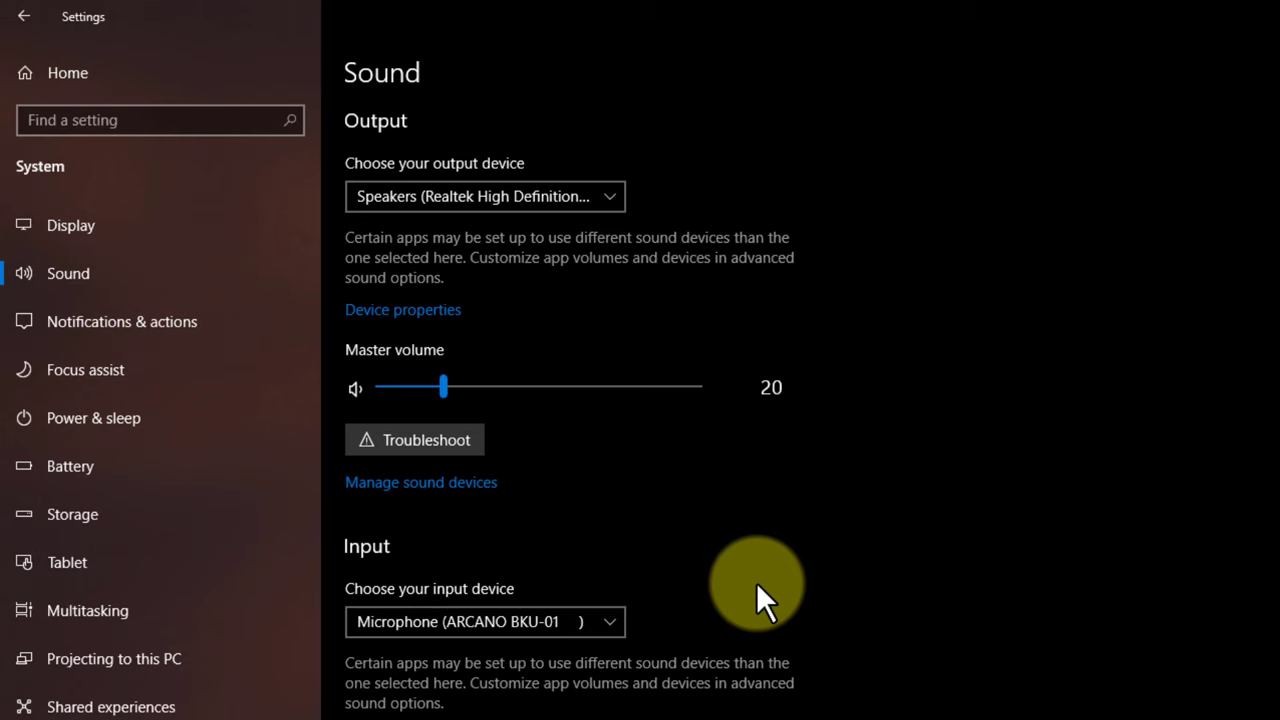
{"action": "left_click", "coordinate": [609, 622]}
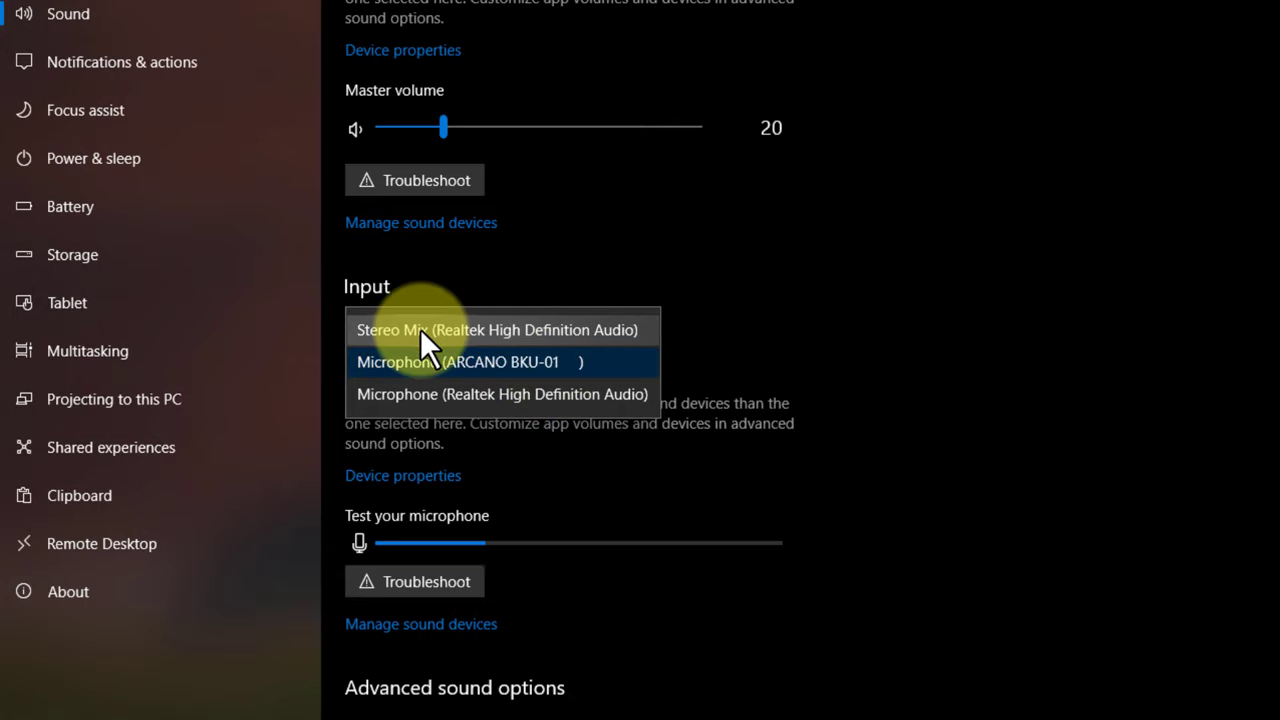
{"action": "left_click", "coordinate": [493, 329]}
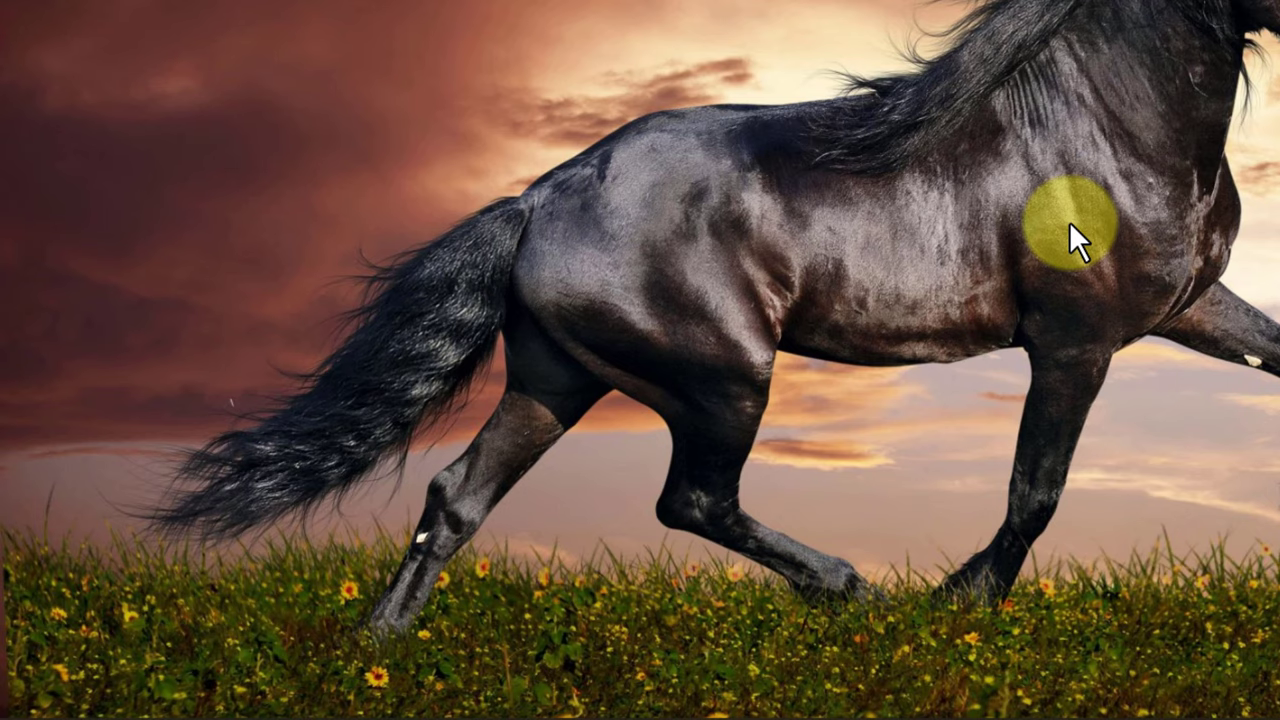
- Search Windows for "gravador de voz" and open the Gravador de Voz app
{"action": "mouse_move", "coordinate": [88, 700]}
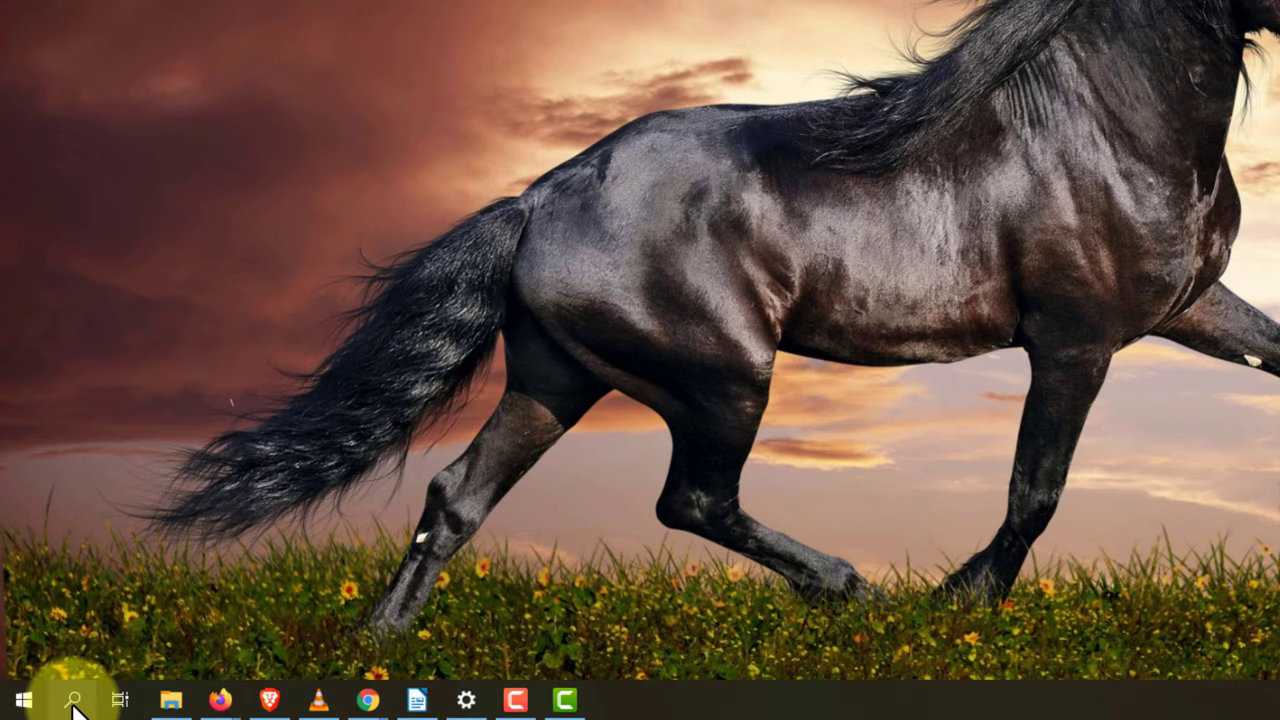
{"action": "left_click", "coordinate": [73, 703]}
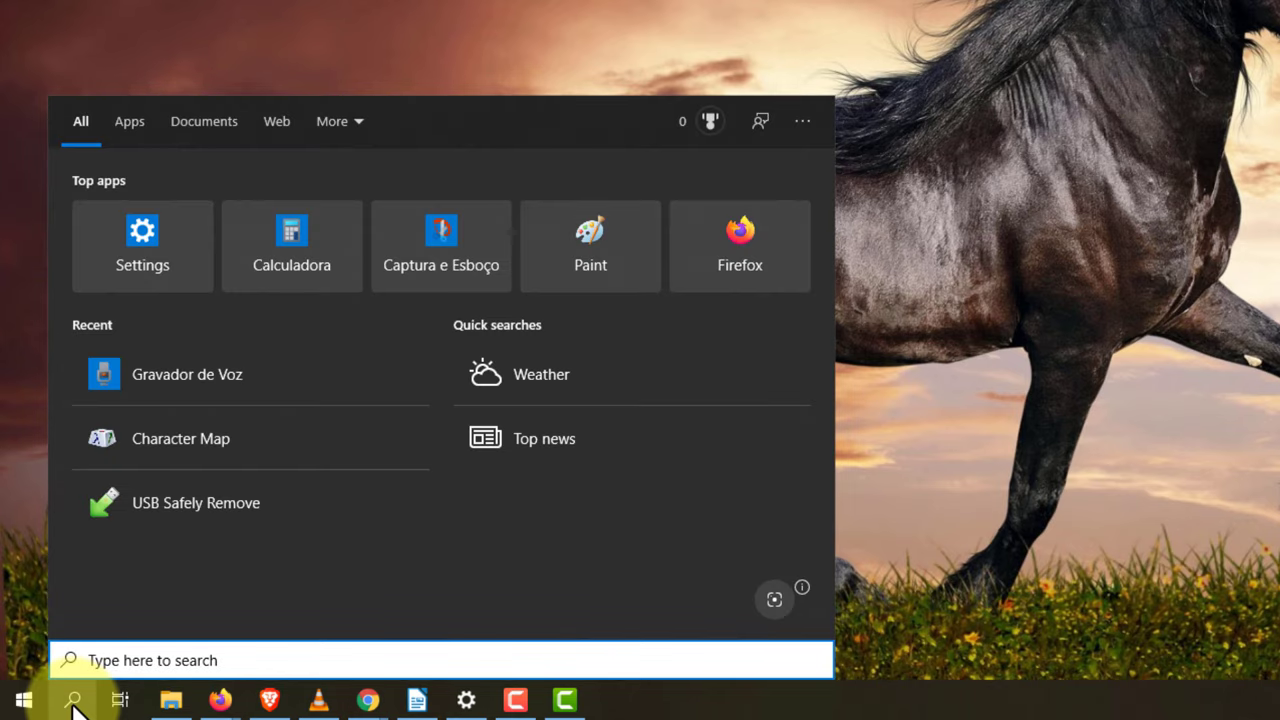
{"action": "type", "text": "gravador de voz"}
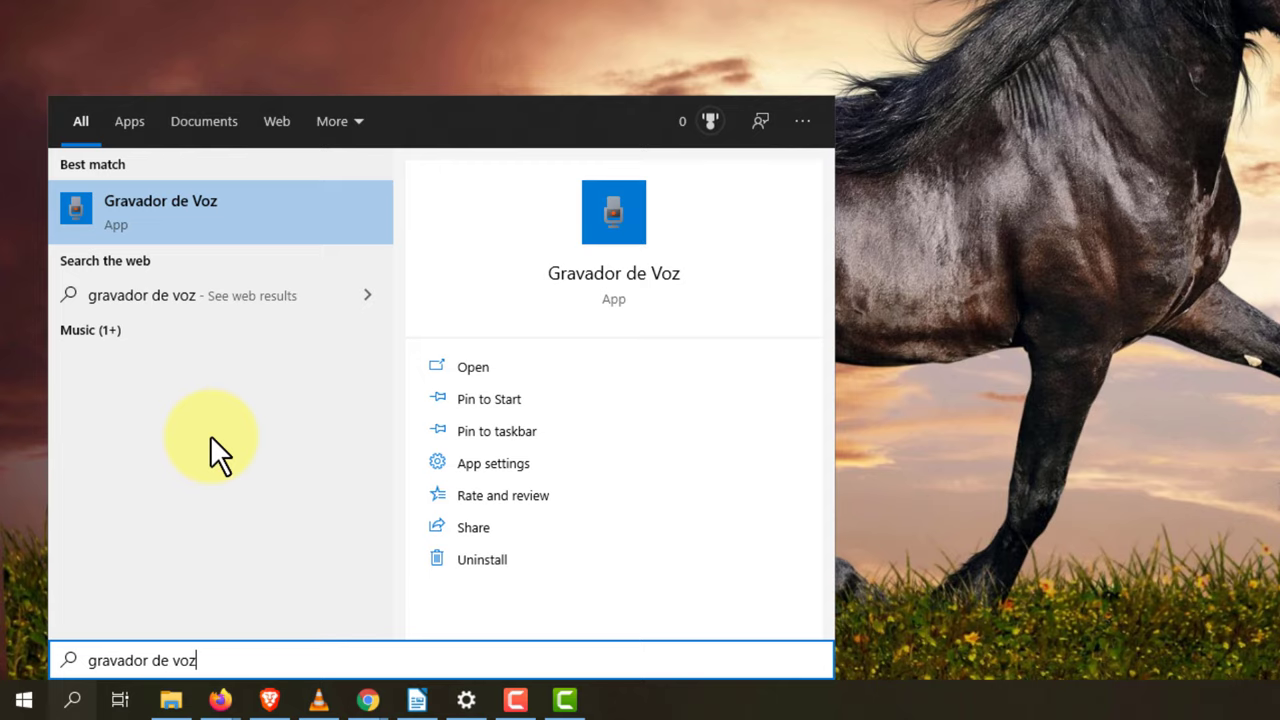
{"action": "left_click", "coordinate": [196, 209]}
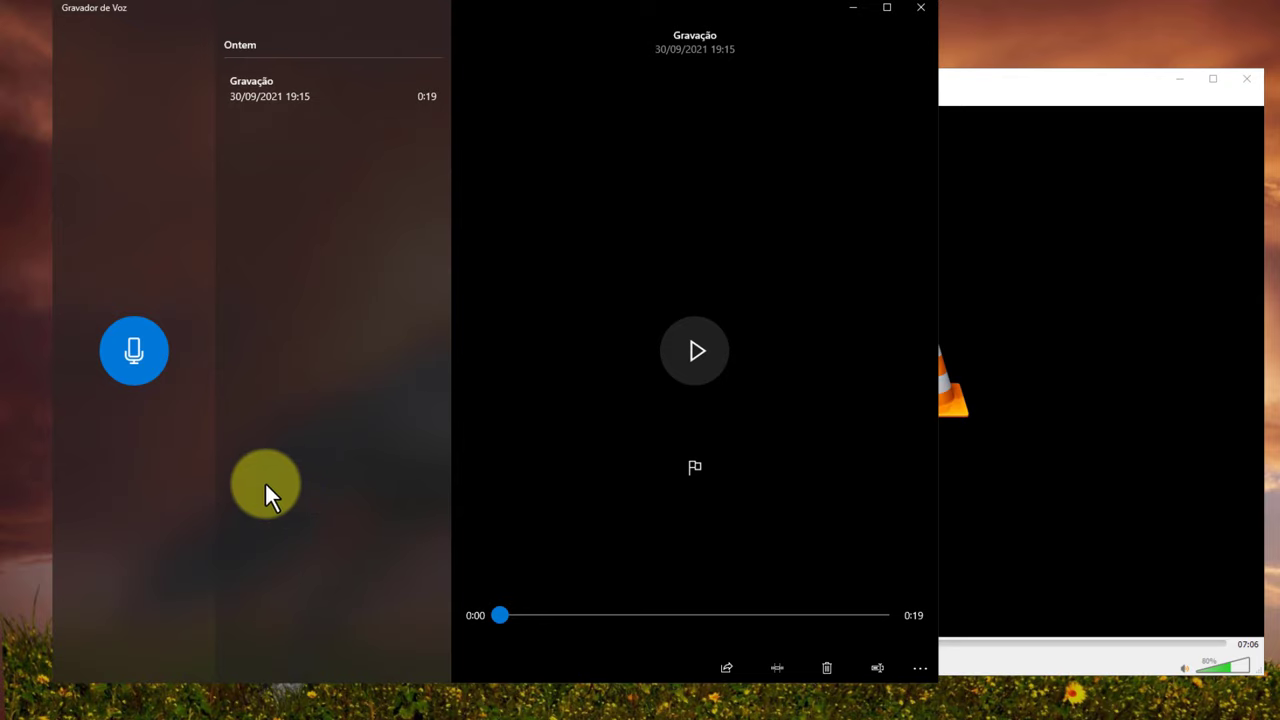
- Record the track playing in VLC media player with Gravador de Voz, pausing playback before stopping the recording
{"action": "left_click", "coordinate": [150, 349]}
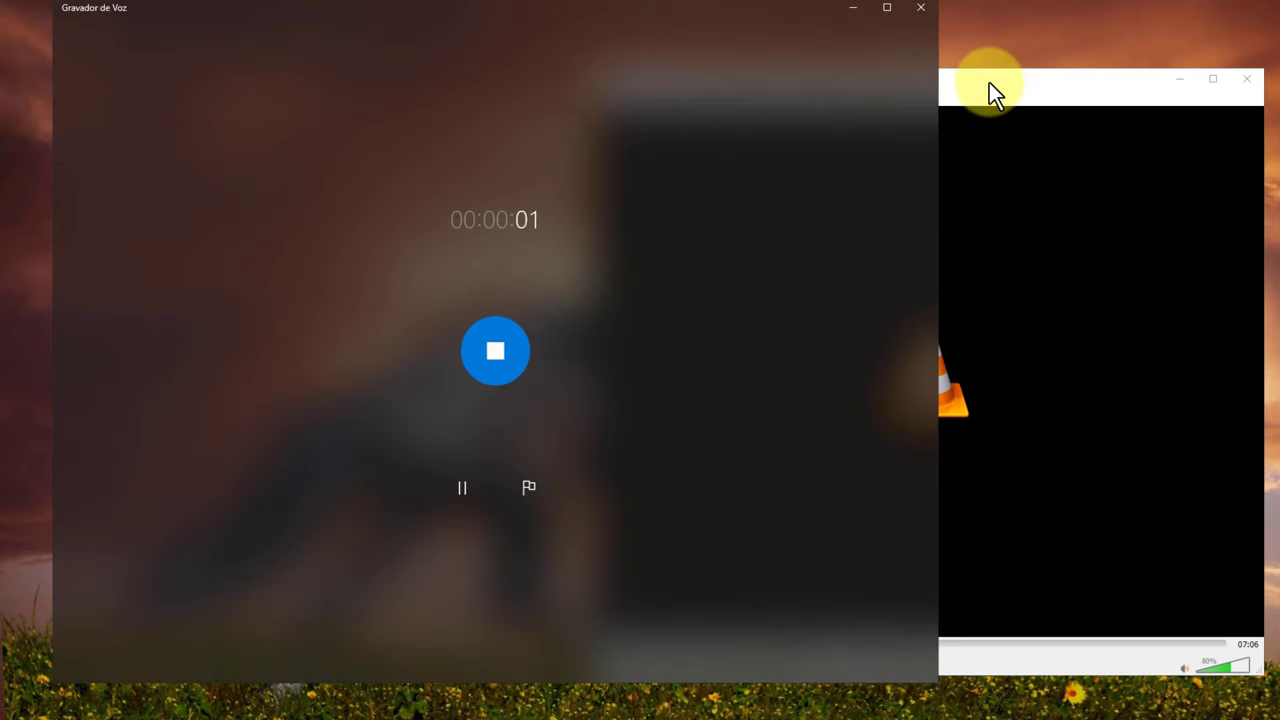
{"action": "left_click", "coordinate": [989, 82]}
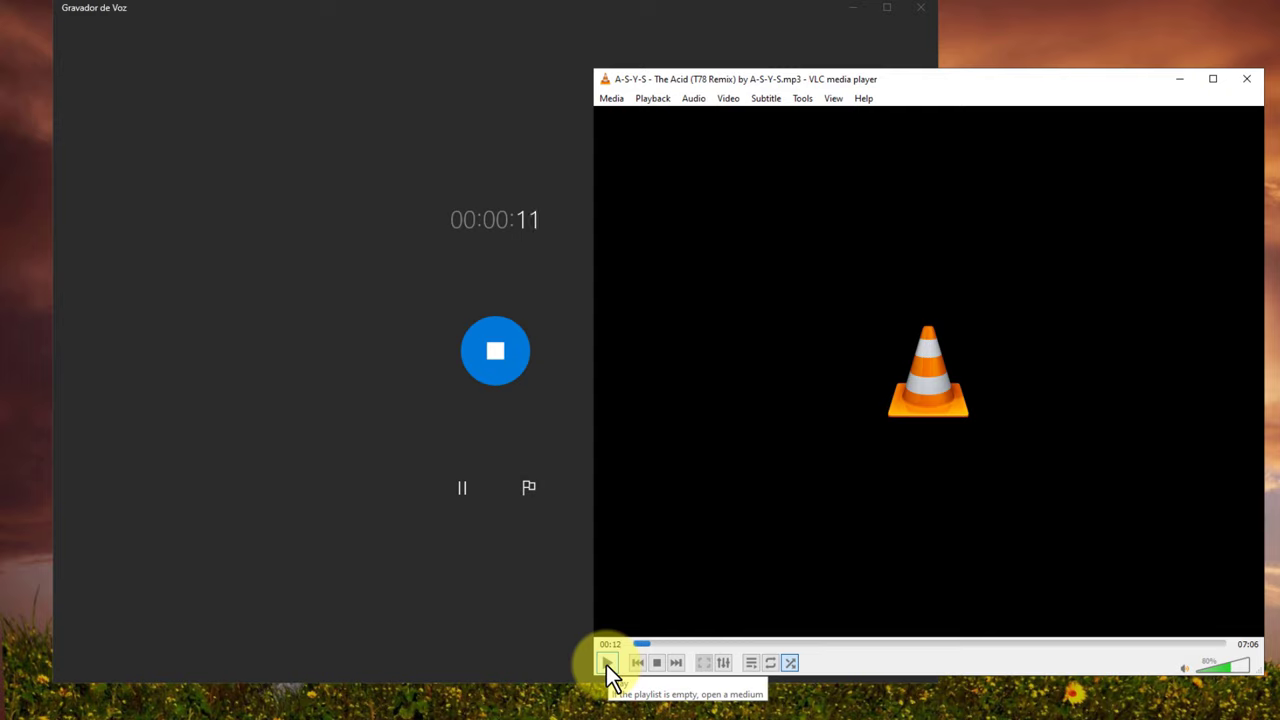
{"action": "left_click", "coordinate": [606, 664]}
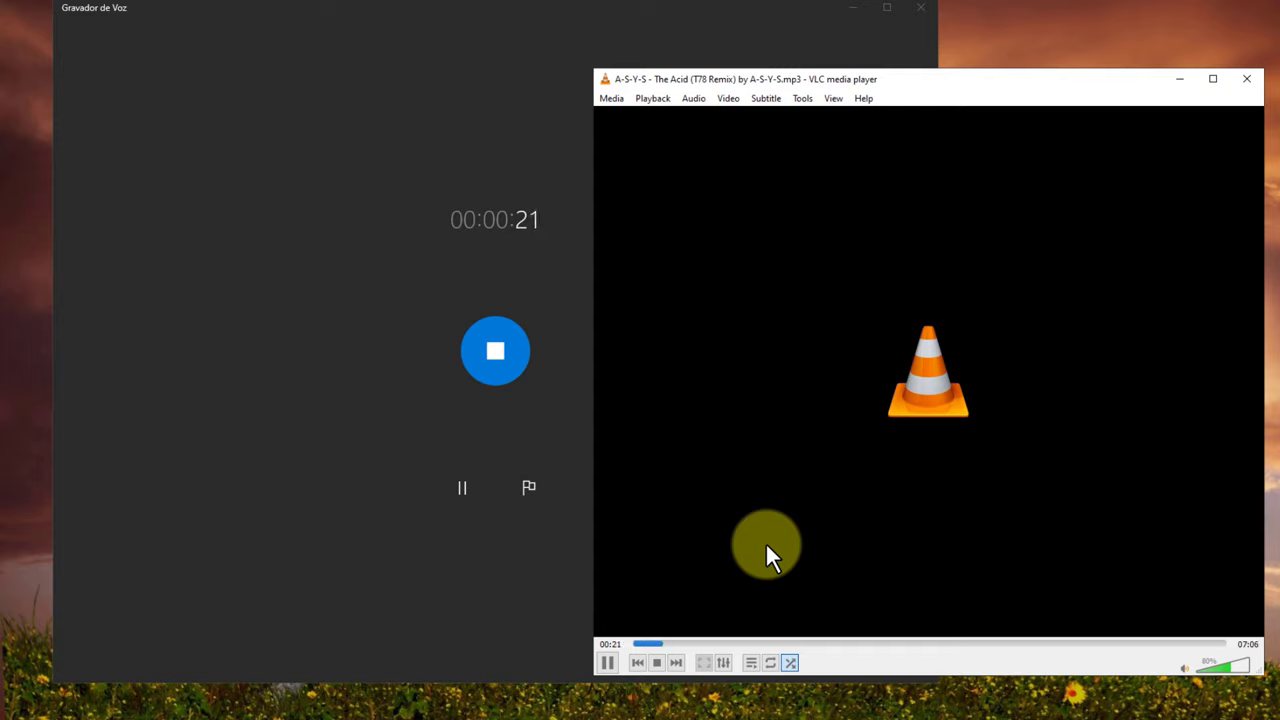
{"action": "scroll", "coordinate": [765, 541], "scroll_direction": "down", "scroll_amount": 2}
{"action": "scroll", "coordinate": [765, 541], "scroll_direction": "up", "scroll_amount": 4}
{"action": "scroll", "coordinate": [765, 541], "scroll_direction": "up", "scroll_amount": 2}
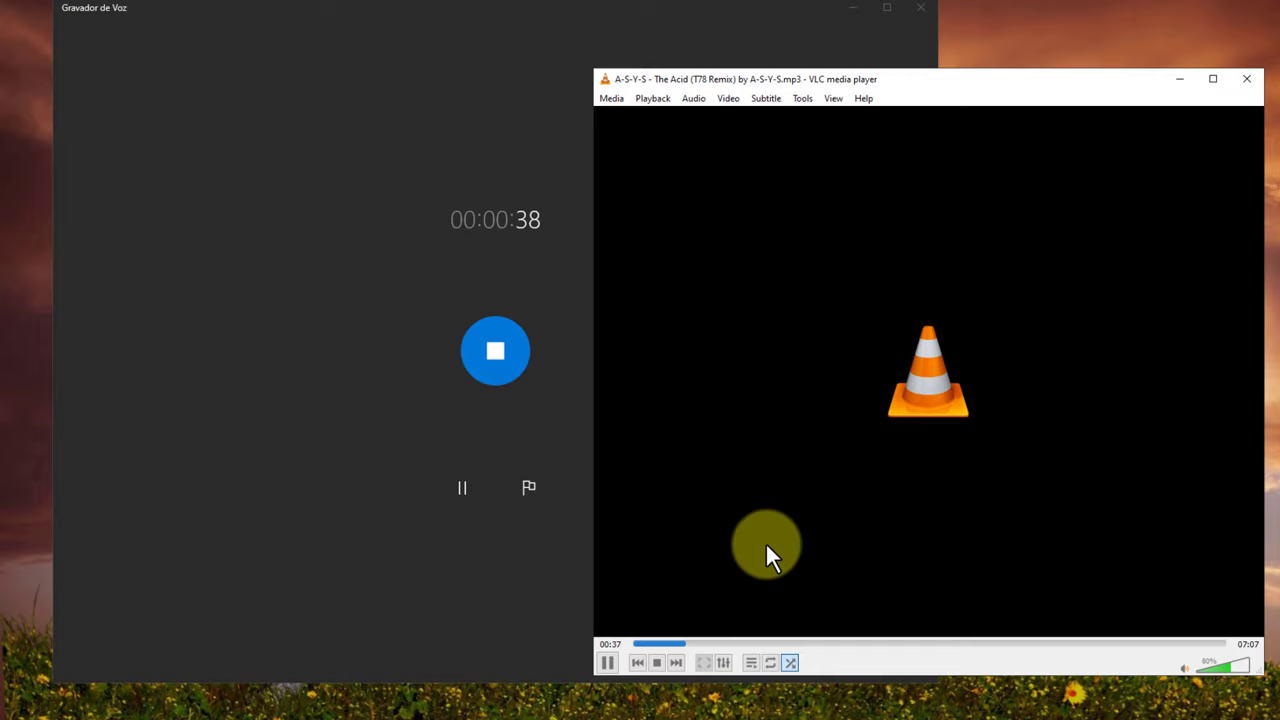
{"action": "left_click", "coordinate": [612, 663]}
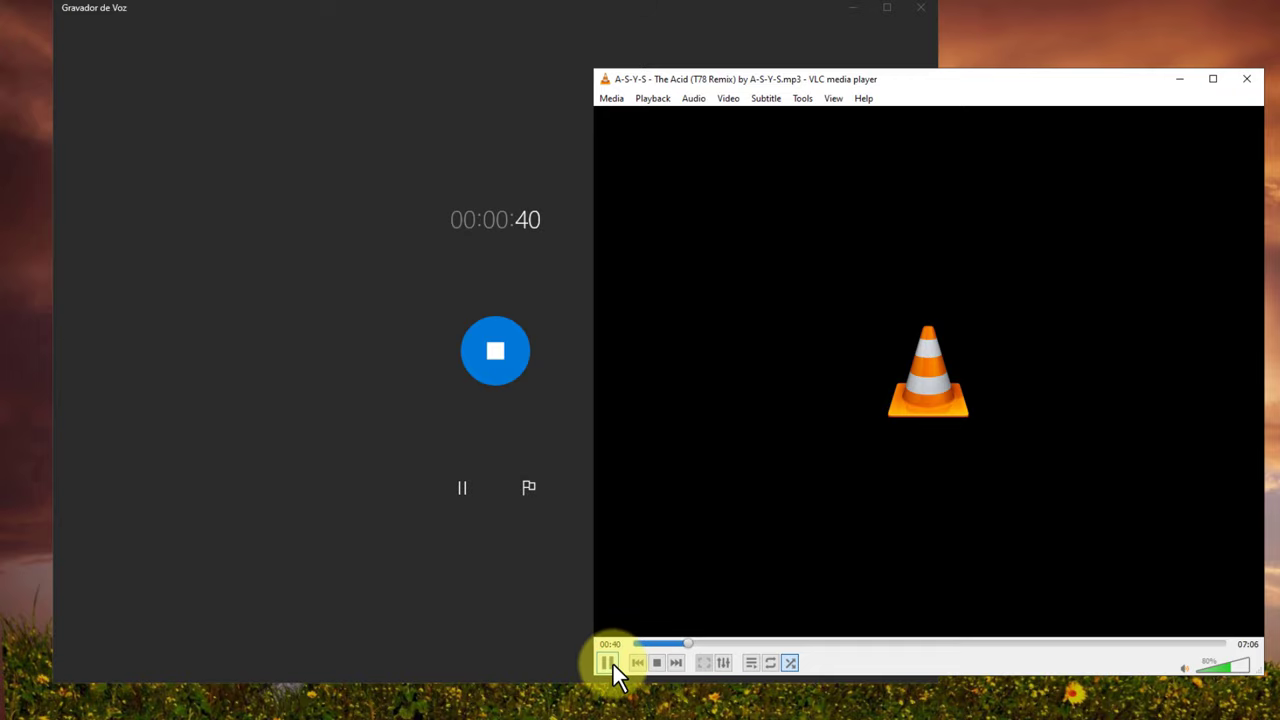
{"action": "left_click", "coordinate": [494, 359]}
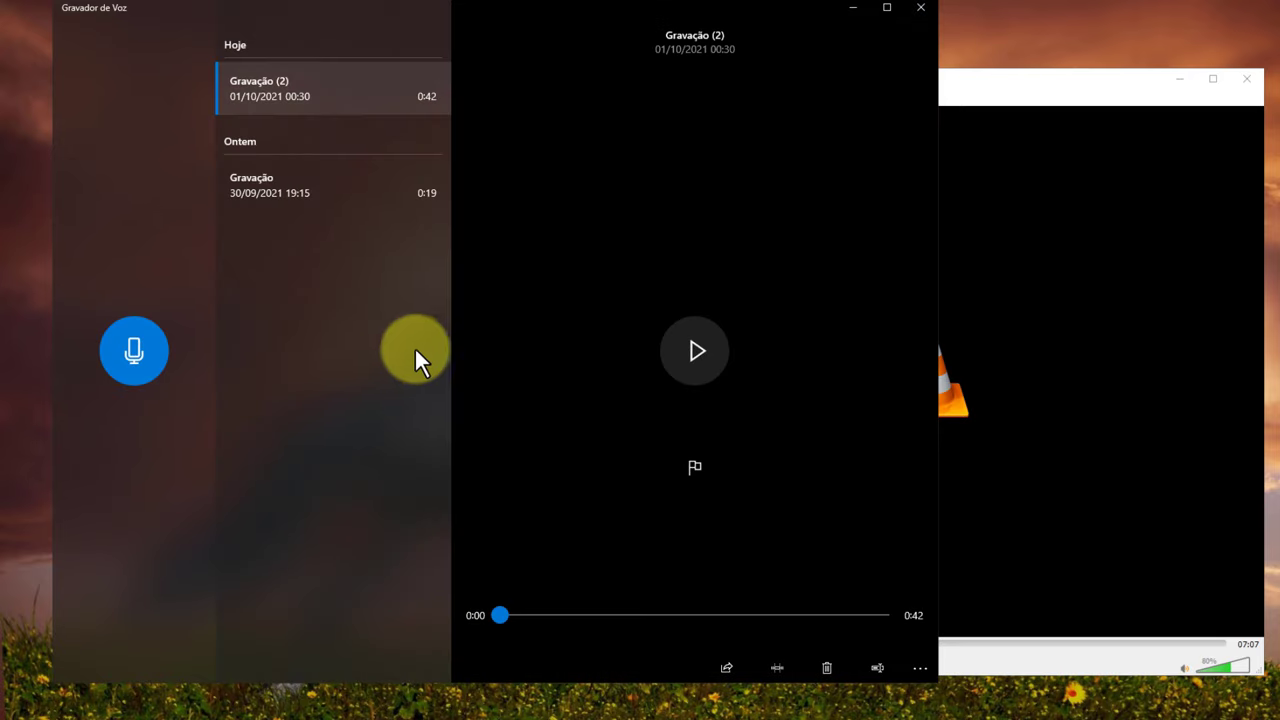
- Play back the new recording and skip ahead through it to check the captured audio
{"action": "left_click", "coordinate": [693, 355]}
{"action": "left_click", "coordinate": [592, 615]}
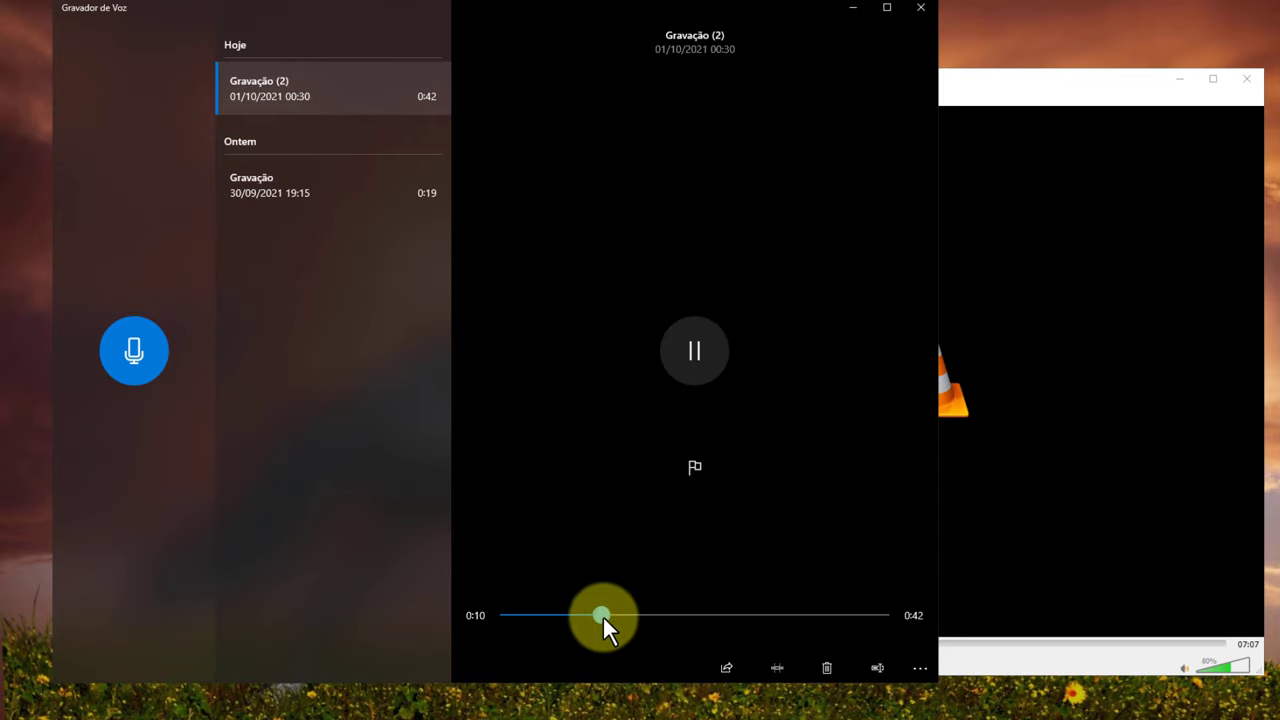
{"action": "left_click", "coordinate": [621, 616]}
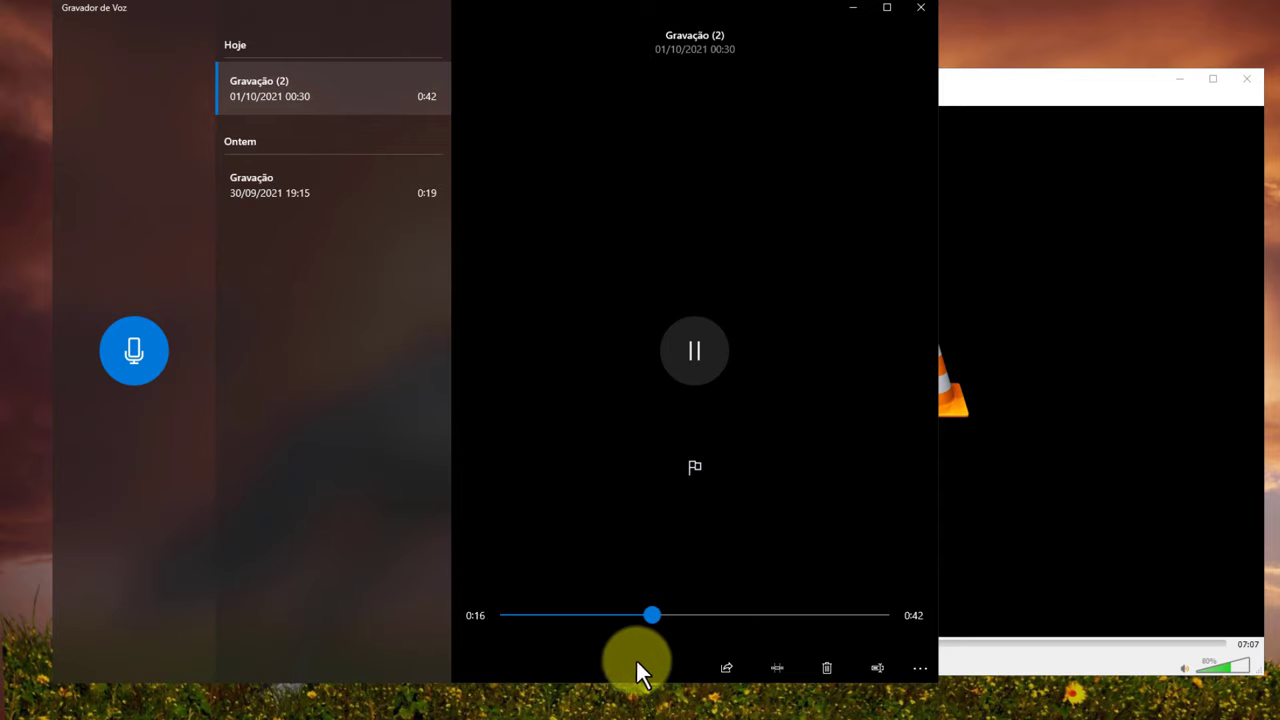
{"action": "key", "text": "Right"}
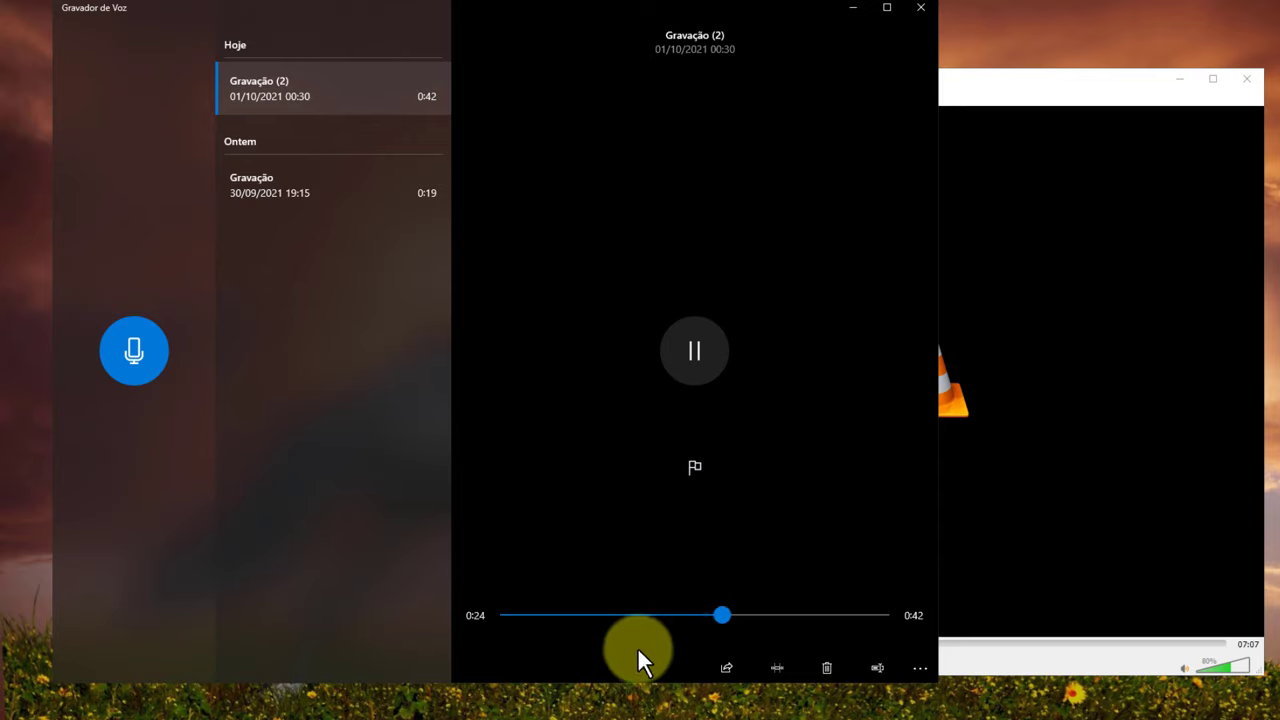
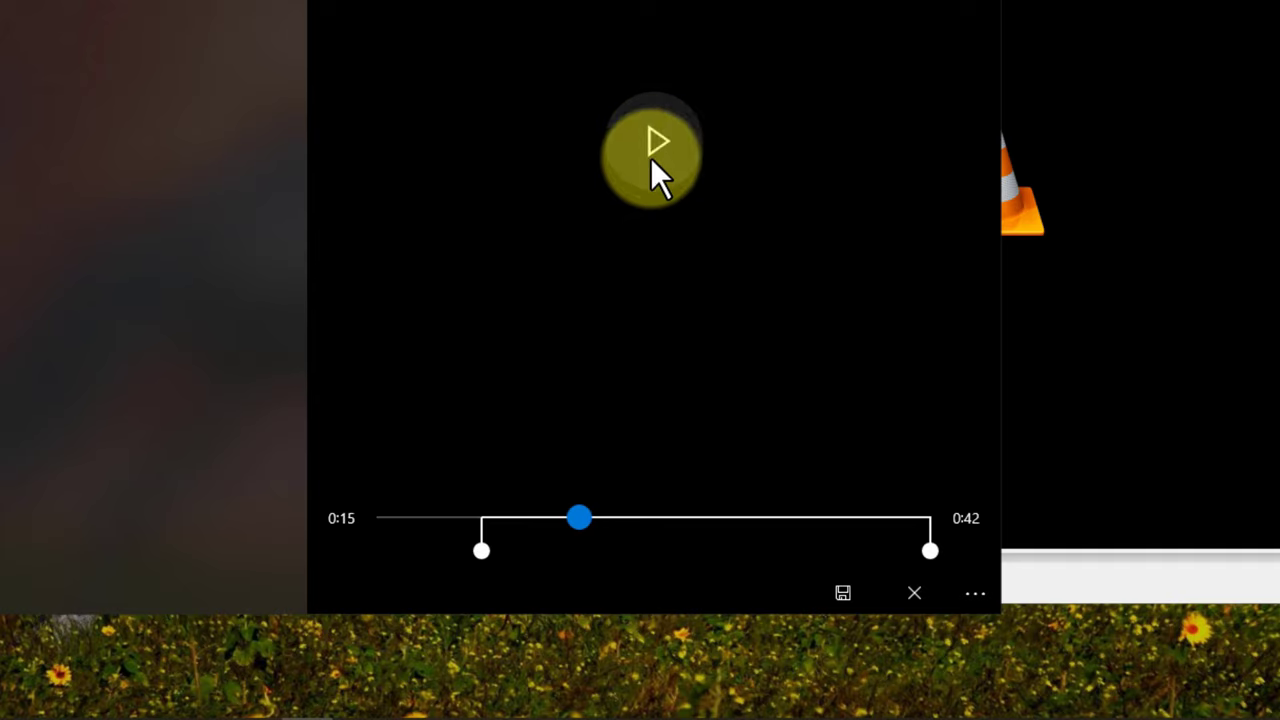
- Trim the recording to start at about 0:14 and finish just before its end, checking both cut points, and update the original
{"action": "left_click_drag", "start_coordinate": [480, 552], "coordinate": [562, 556]}
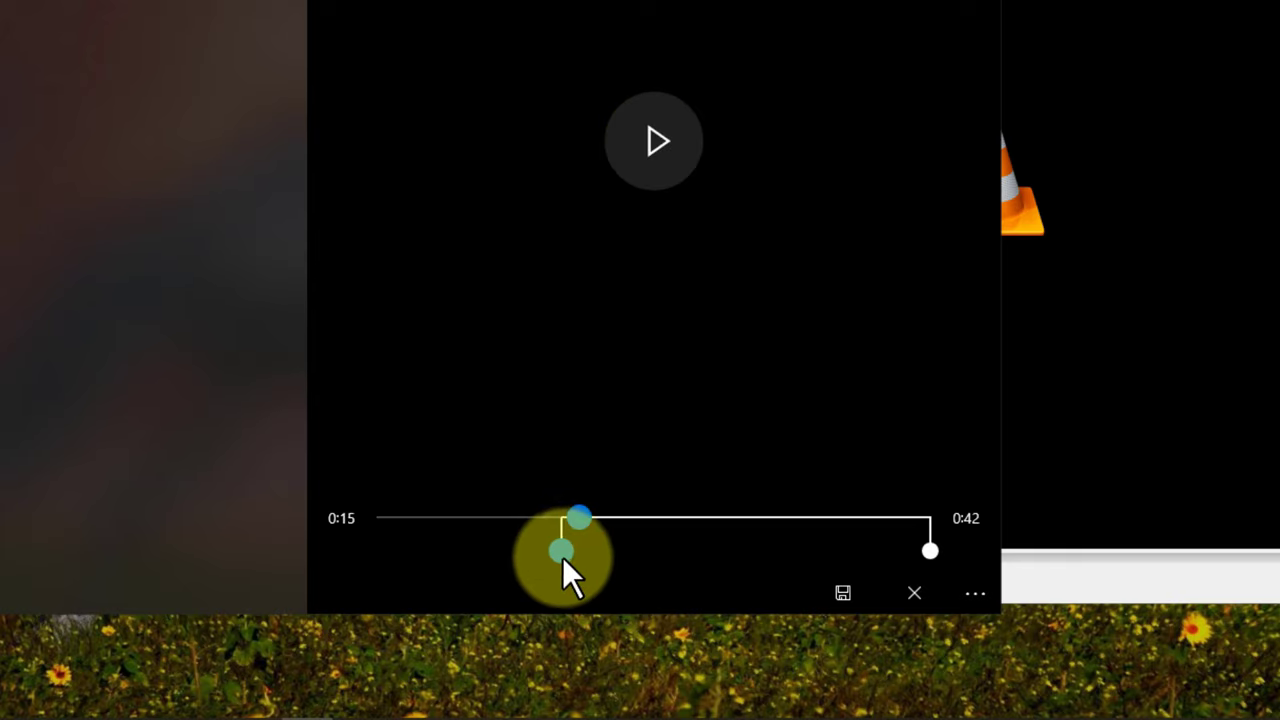
{"action": "left_click", "coordinate": [664, 159]}
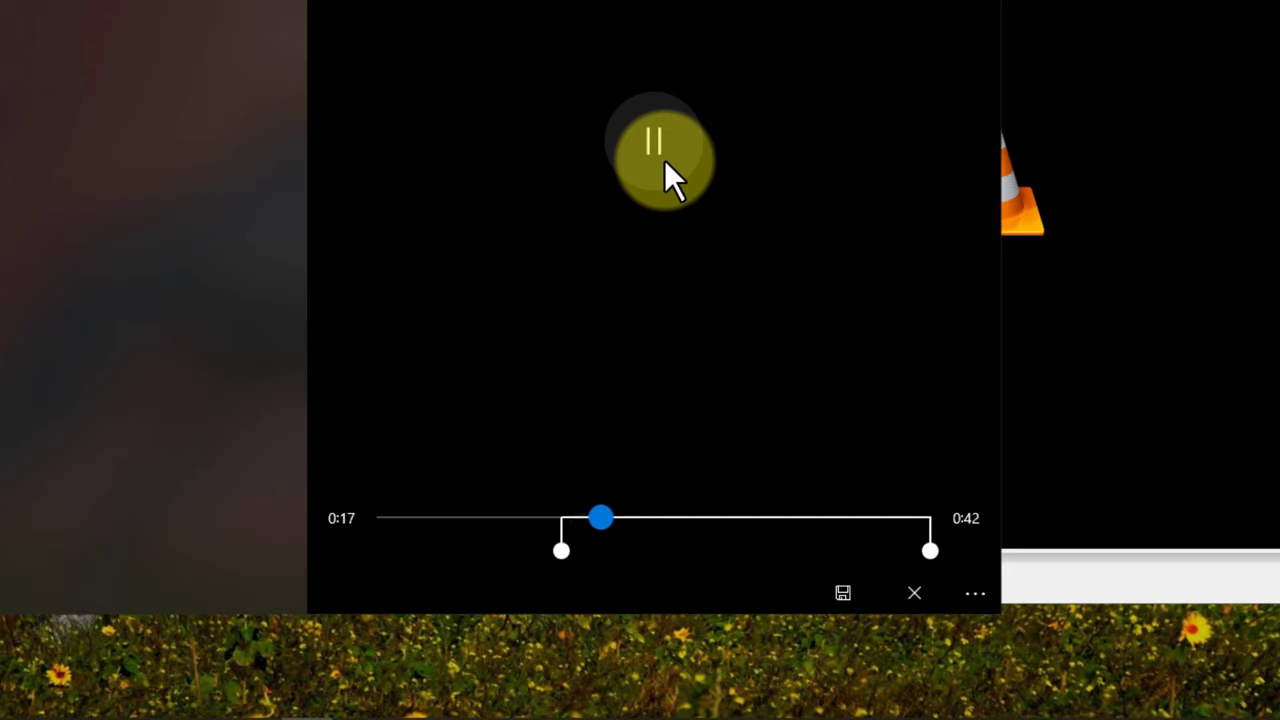
{"action": "left_click", "coordinate": [664, 159]}
{"action": "left_click_drag", "start_coordinate": [598, 515], "coordinate": [902, 536]}
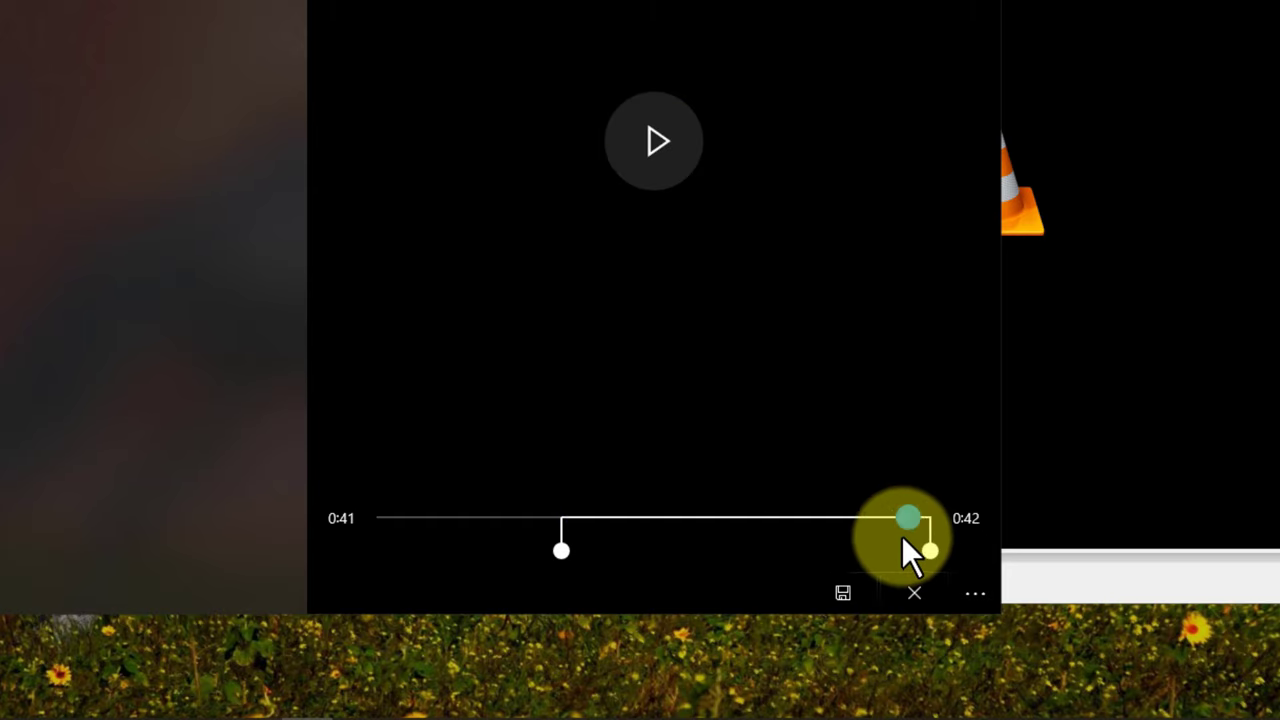
{"action": "left_click", "coordinate": [670, 138]}
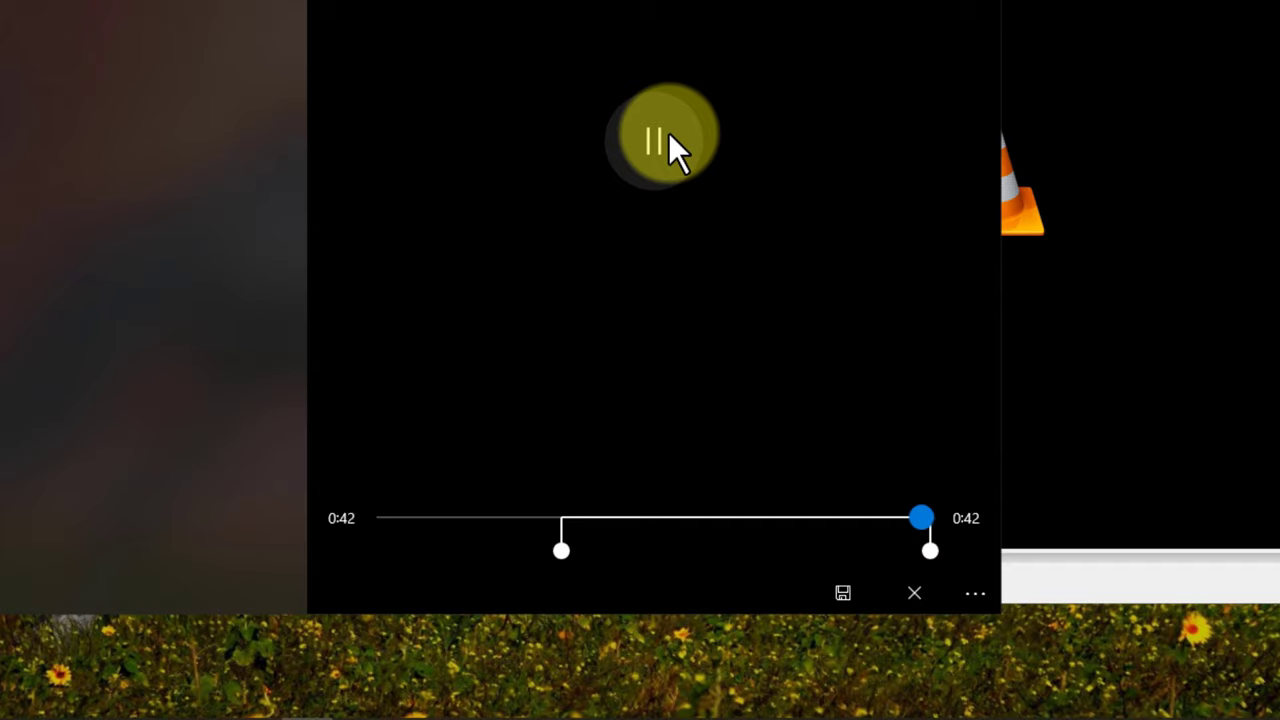
{"action": "left_click", "coordinate": [668, 140]}
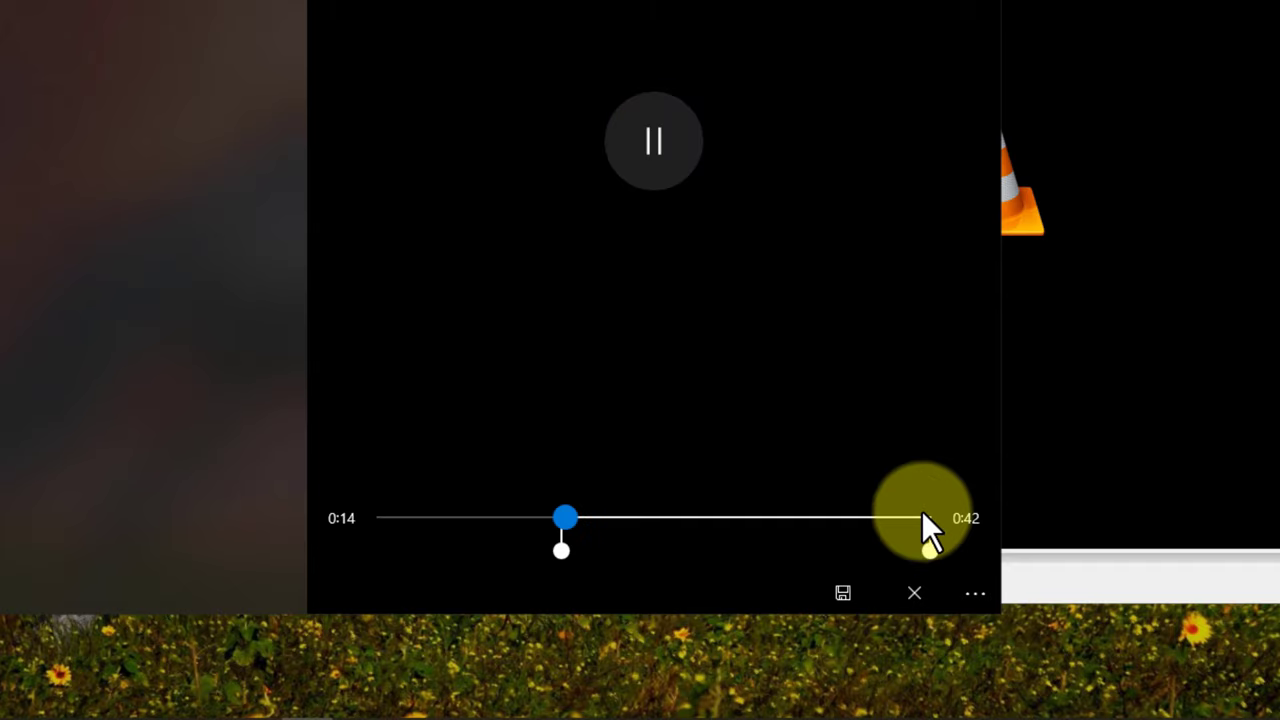
{"action": "left_click", "coordinate": [654, 145]}
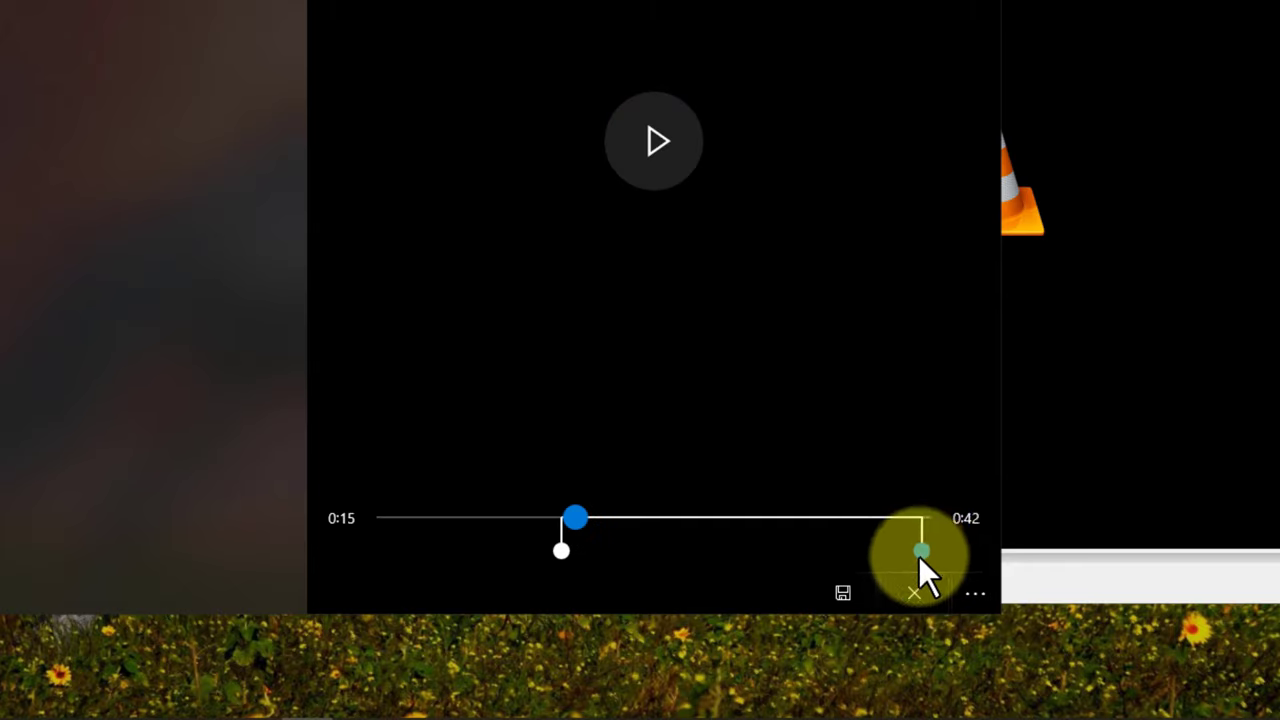
{"action": "left_click", "coordinate": [843, 592]}
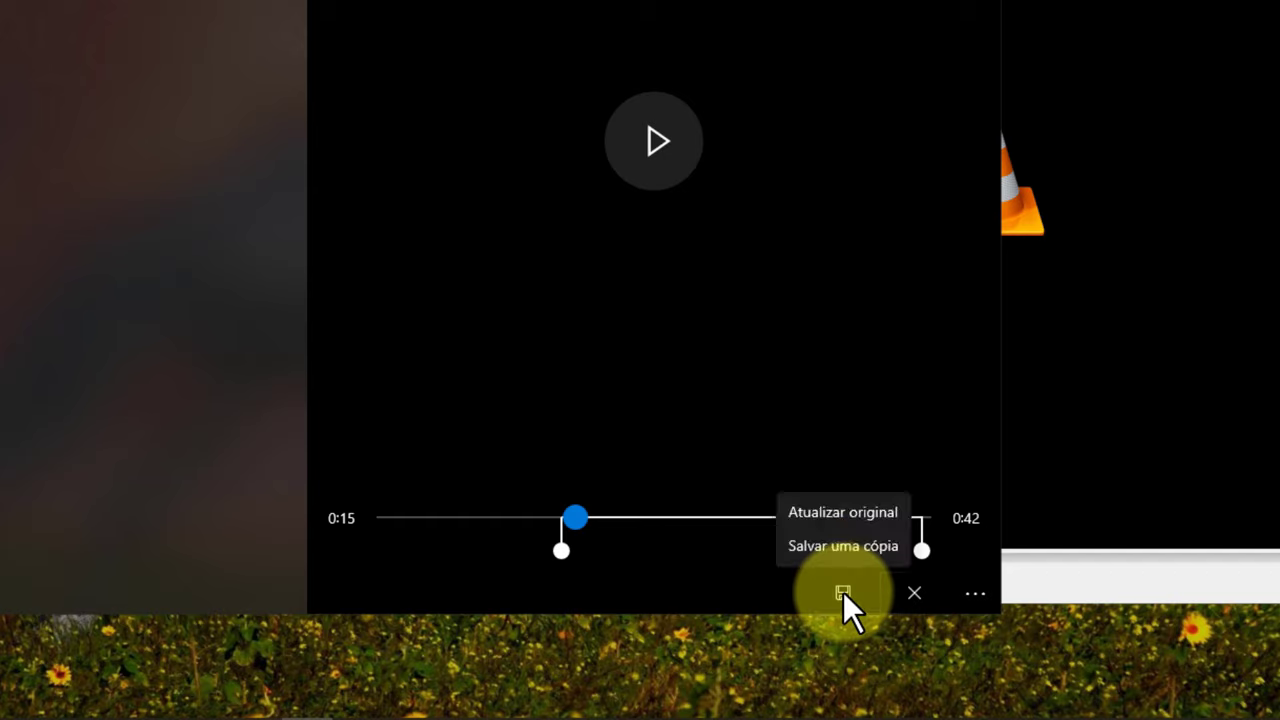
{"action": "left_click", "coordinate": [860, 511]}
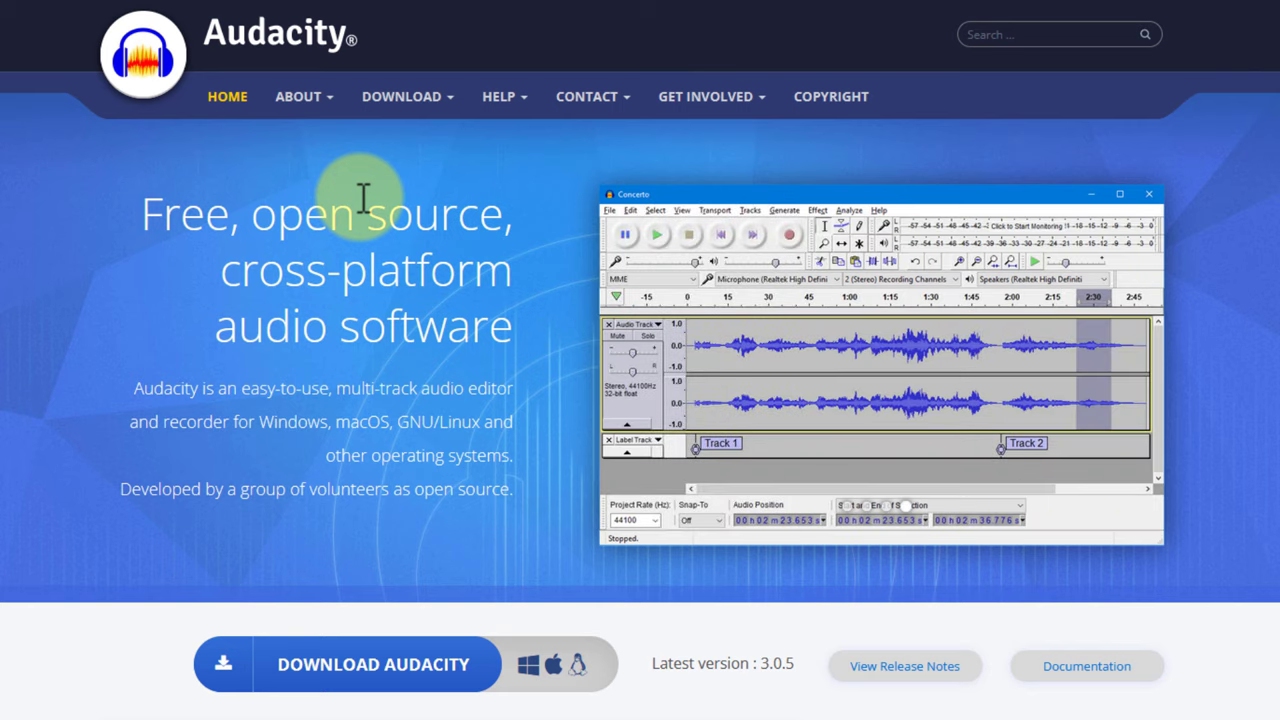
- Open the Windows download page on the Audacity website
{"action": "mouse_move", "coordinate": [380, 106]}
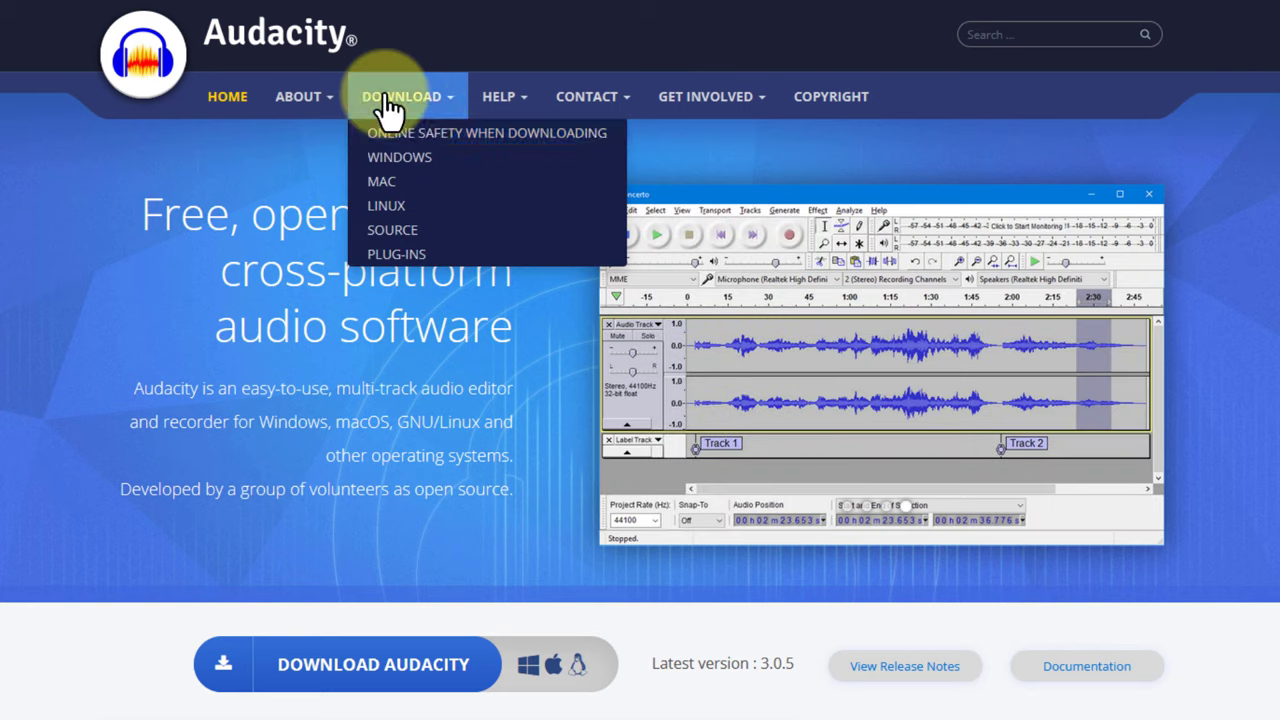
{"action": "left_click", "coordinate": [424, 160]}
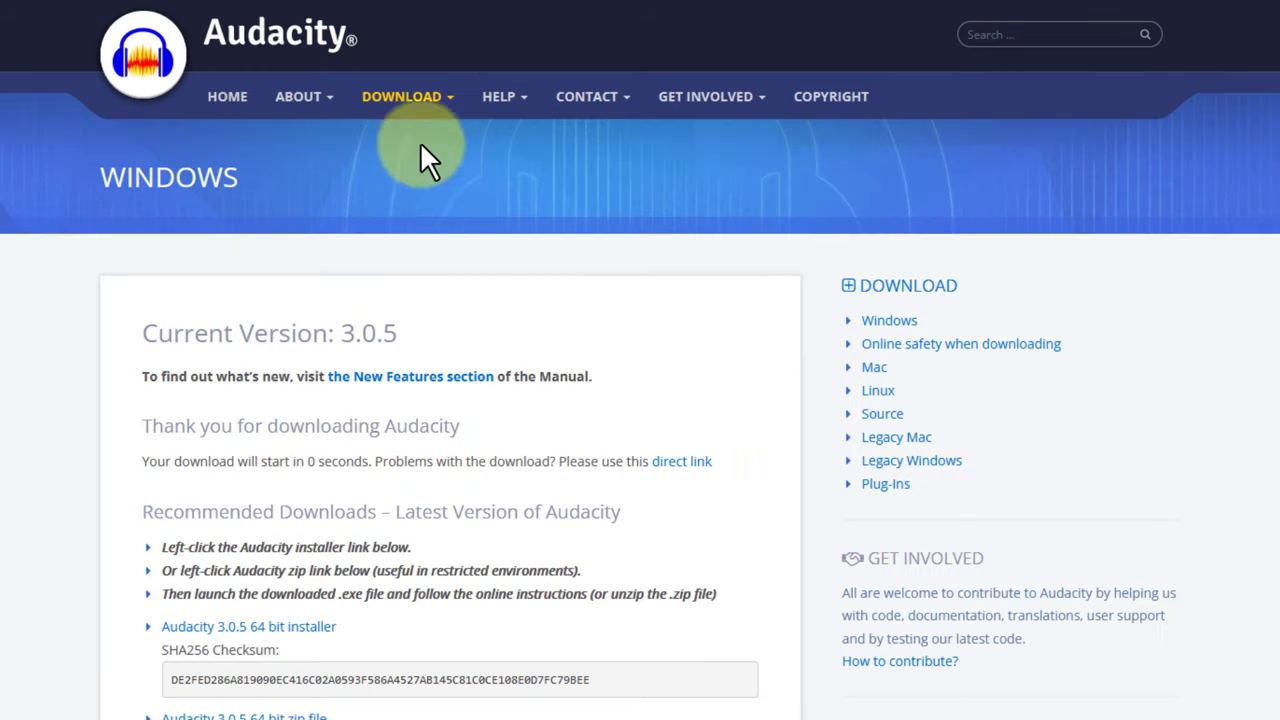
{"action": "mouse_move", "coordinate": [415, 105]}
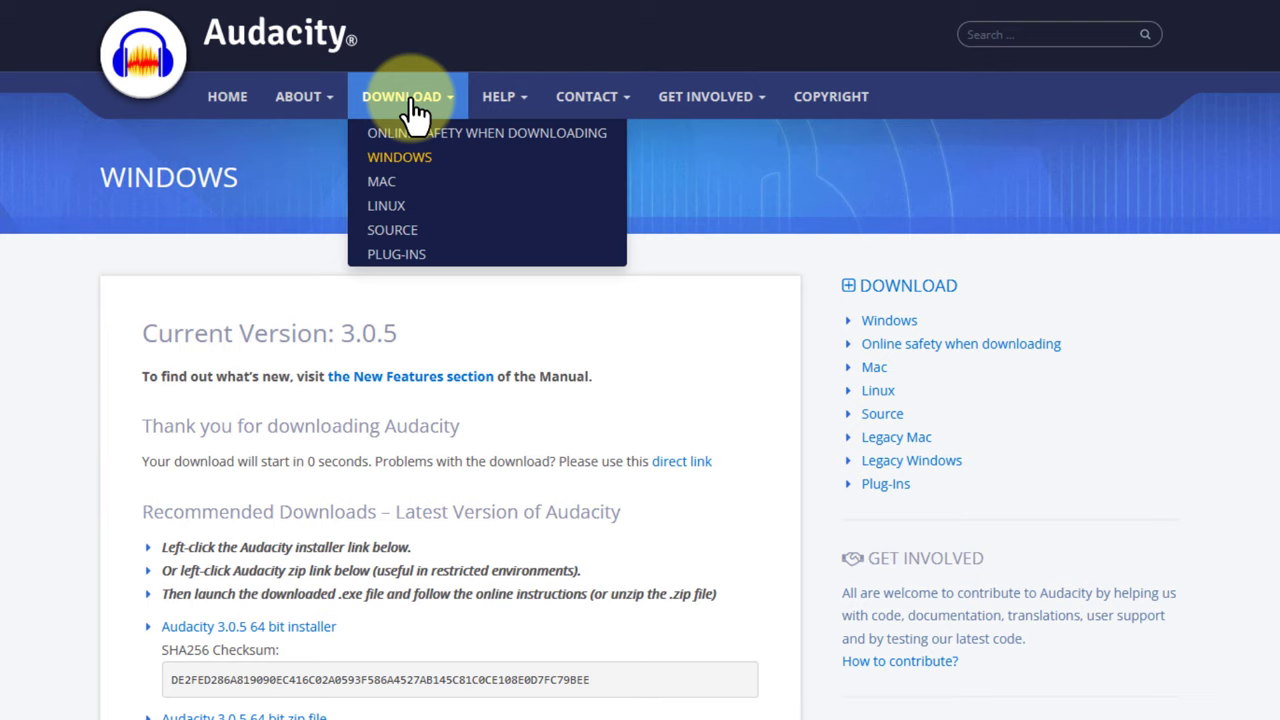
{"action": "left_click", "coordinate": [413, 100]}
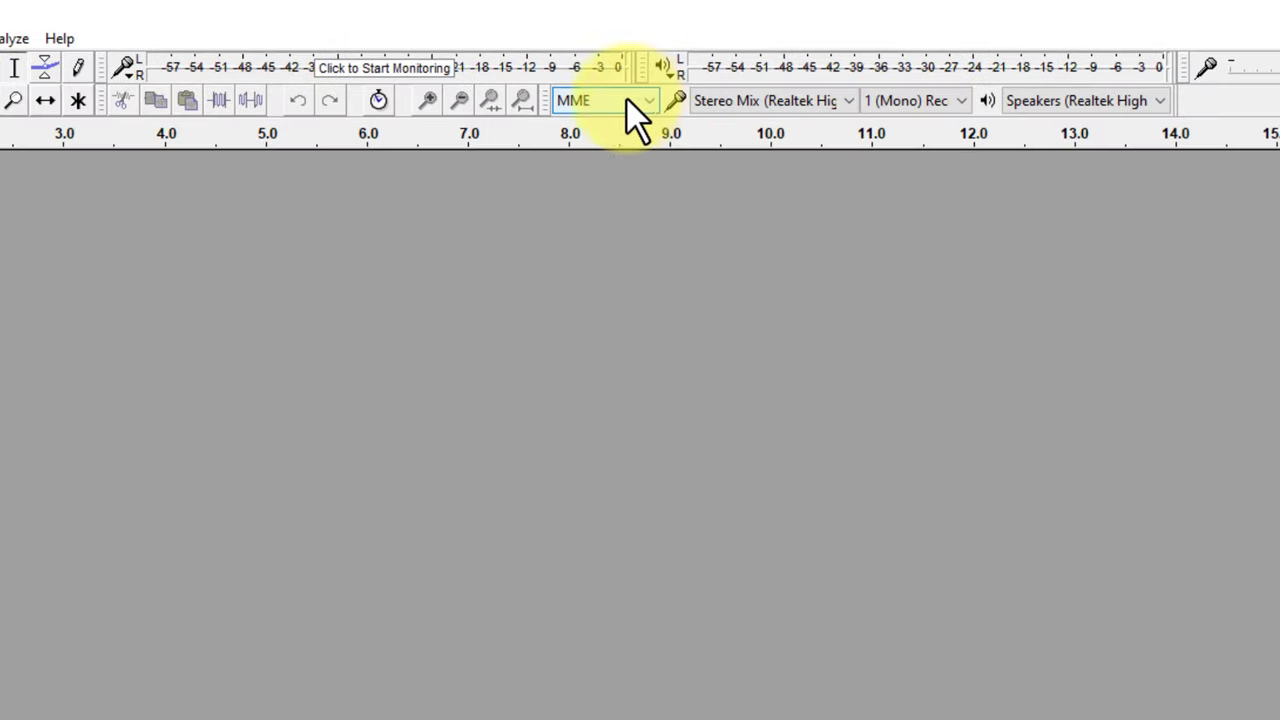
- In Audacity, set the audio host to Windows WASAPI and the recording device to Stereo Mix (Realtek High Definition Audio)
{"action": "left_click", "coordinate": [638, 99]}
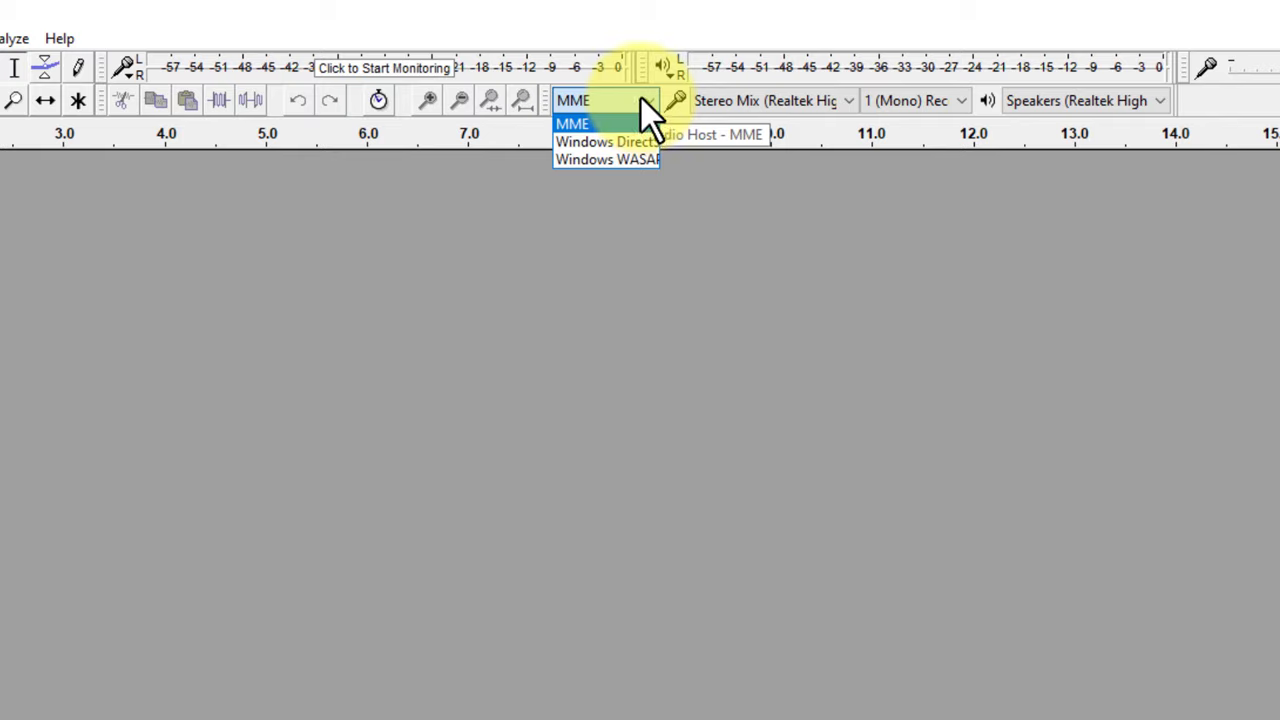
{"action": "left_click", "coordinate": [632, 162]}
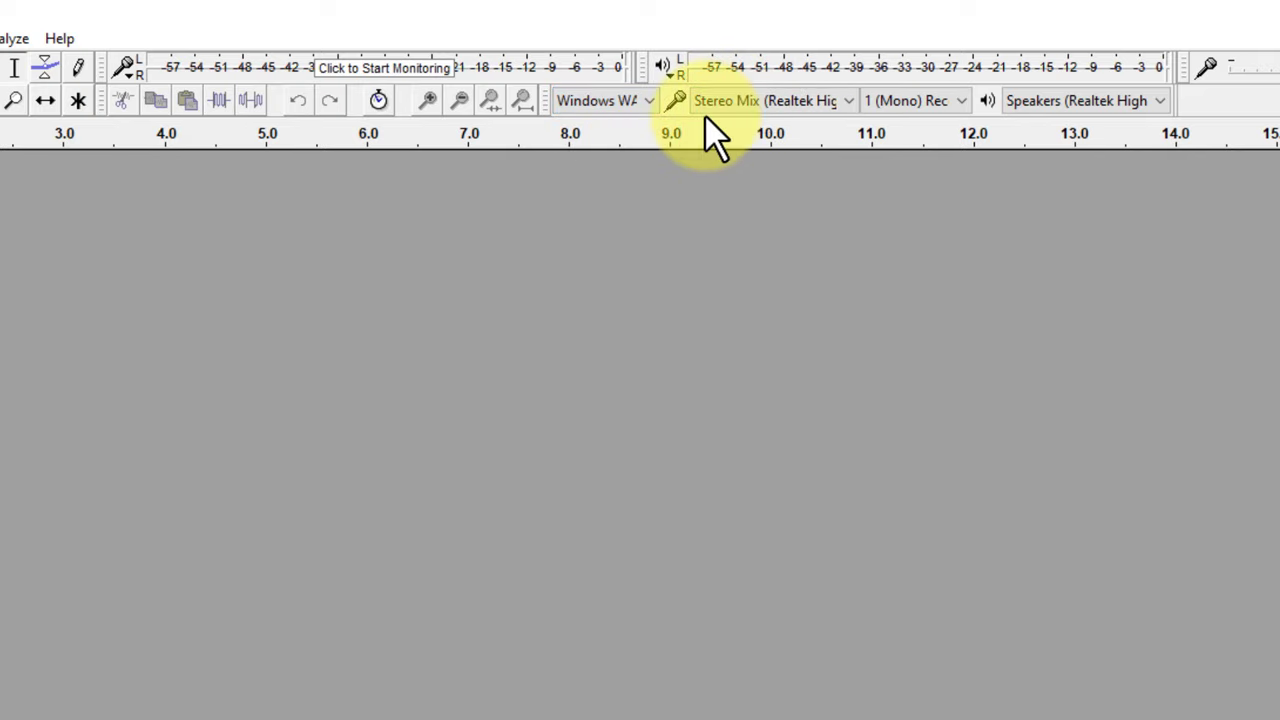
{"action": "left_click", "coordinate": [783, 98]}
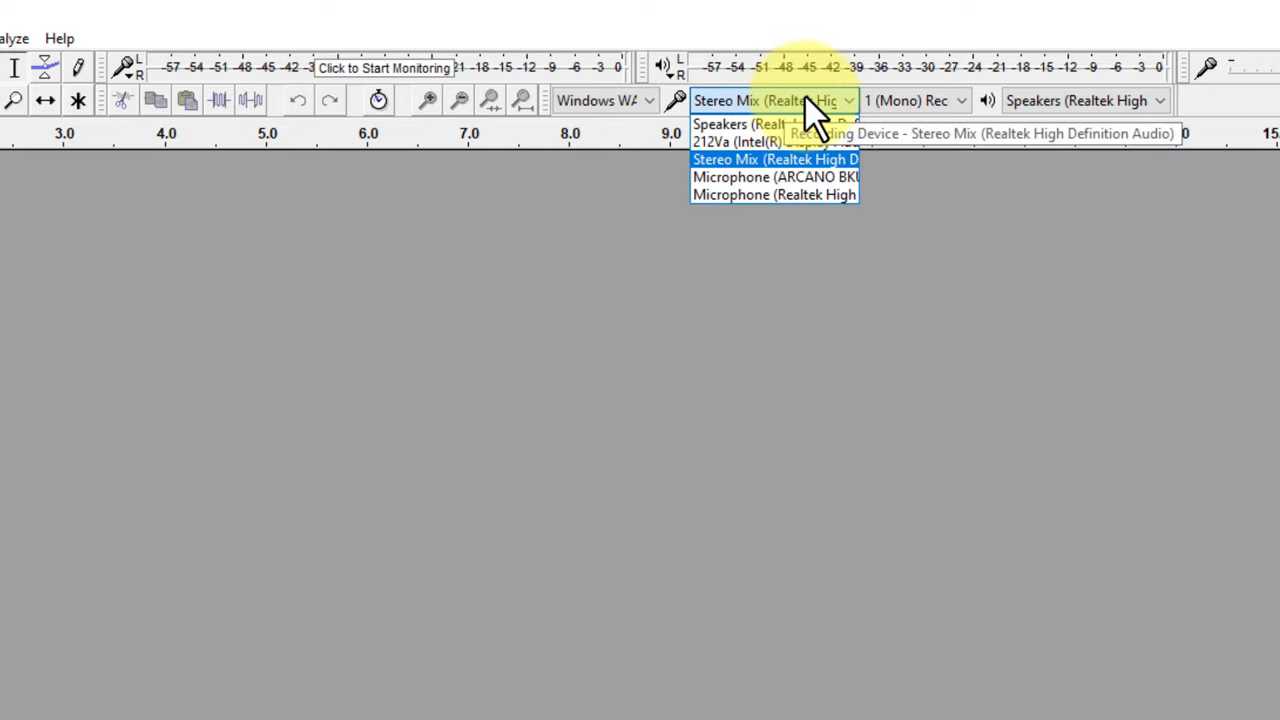
{"action": "left_click", "coordinate": [766, 160]}
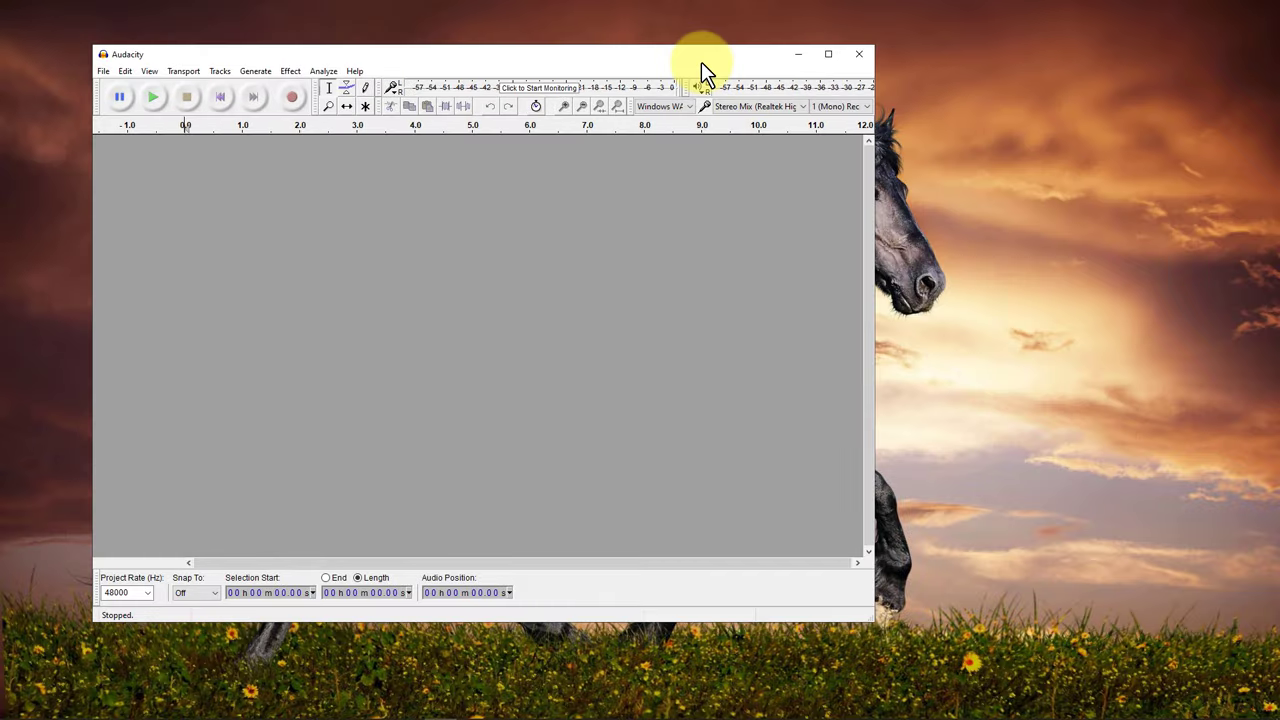
- Bring Audacity beside VLC media player, start a new recording in Audacity and start the track in VLC
{"action": "left_click_drag", "start_coordinate": [701, 61], "coordinate": [651, 59]}
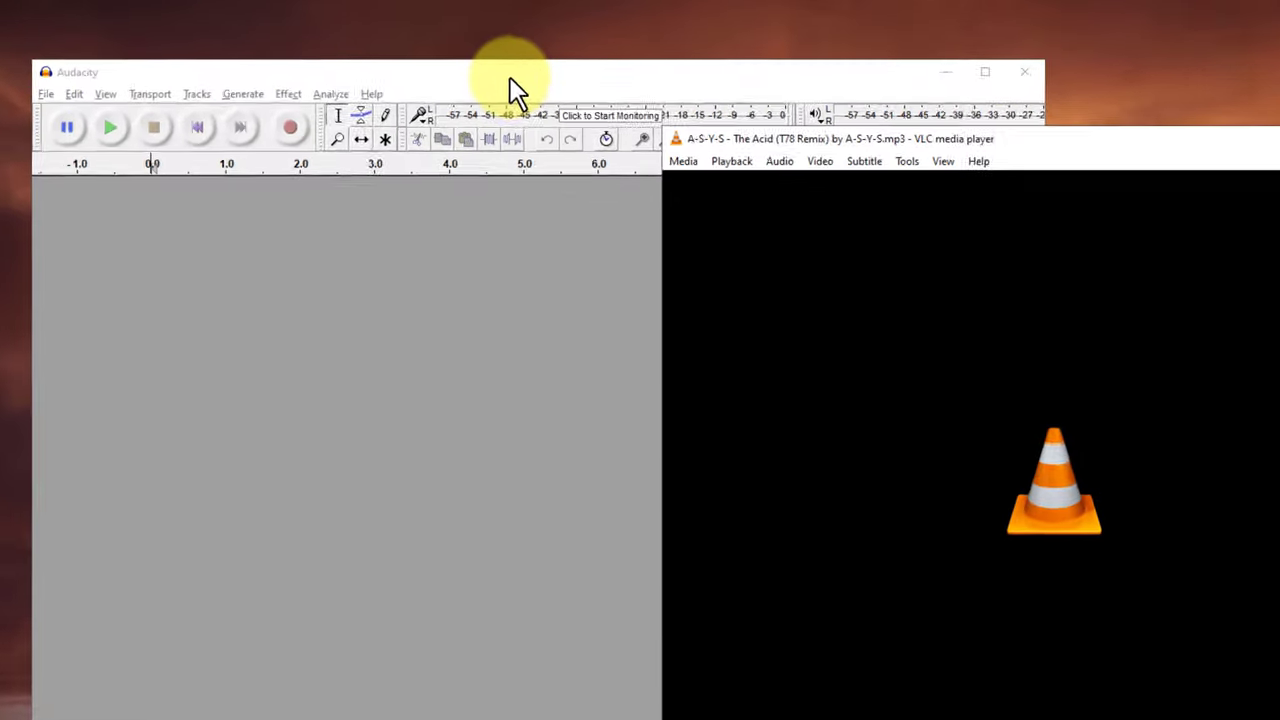
{"action": "left_click", "coordinate": [510, 80]}
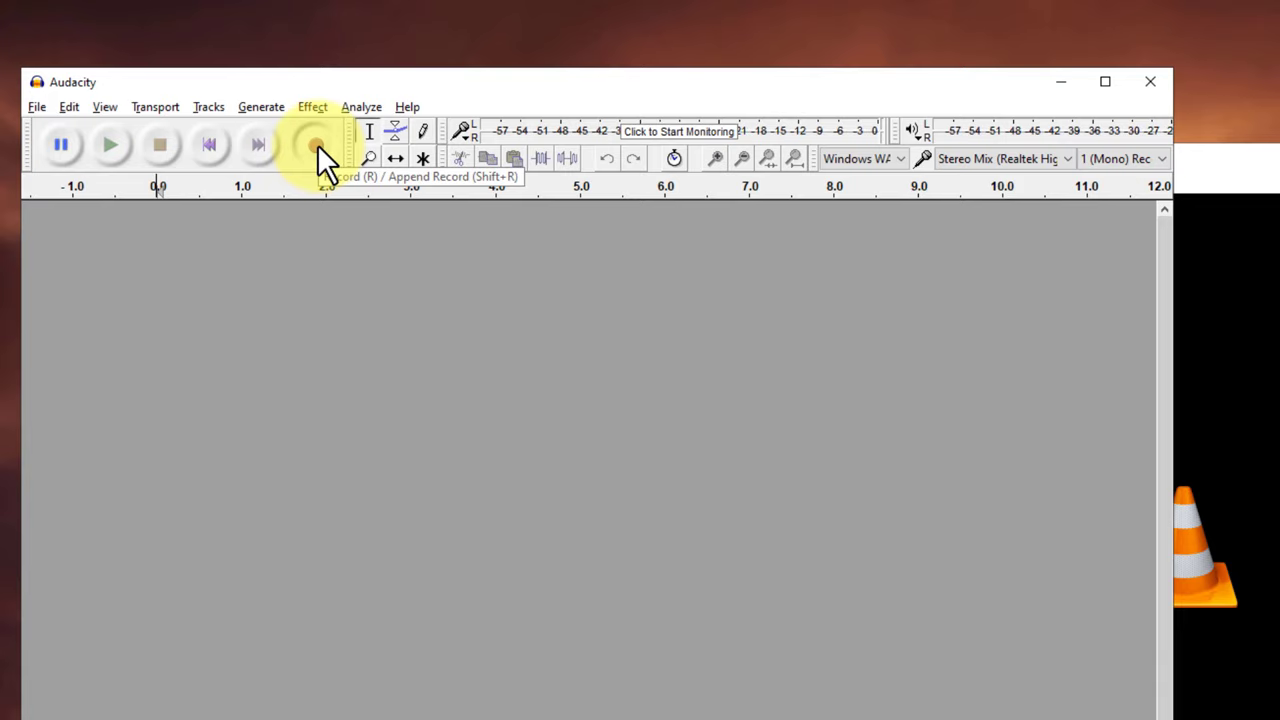
{"action": "left_click", "coordinate": [317, 145]}
{"action": "left_click", "coordinate": [627, 629]}
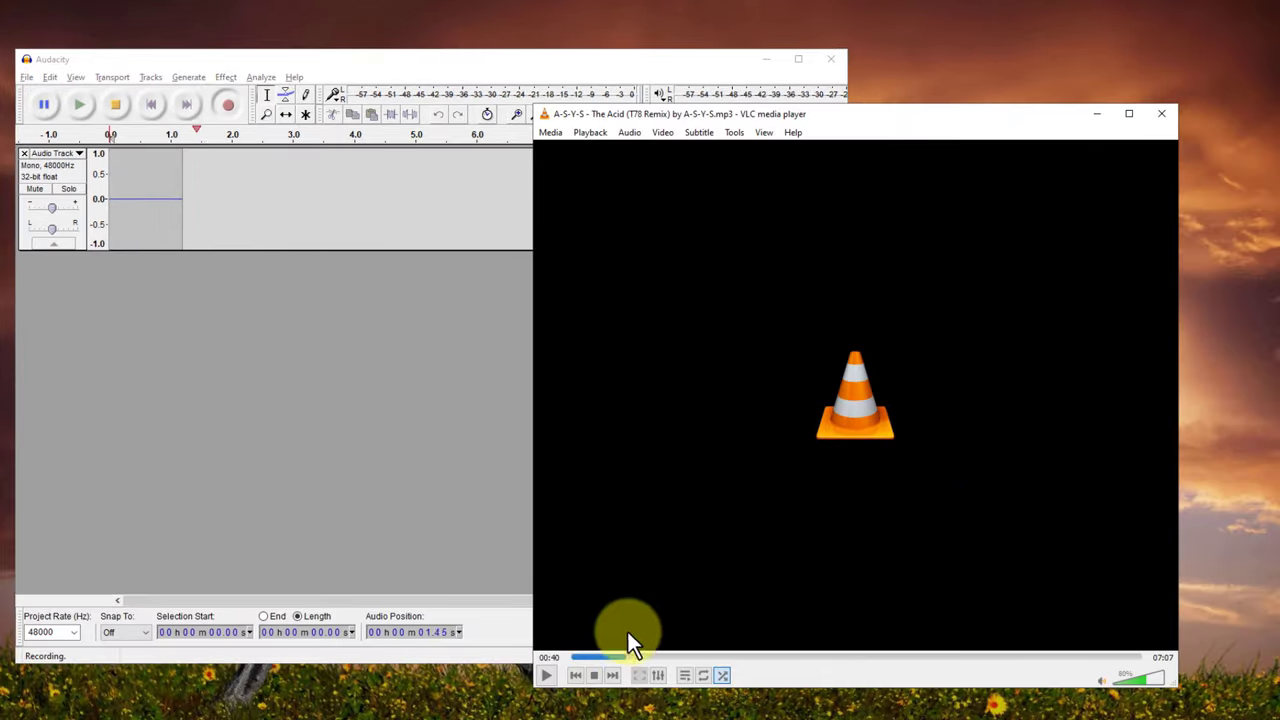
{"action": "key", "text": "space"}
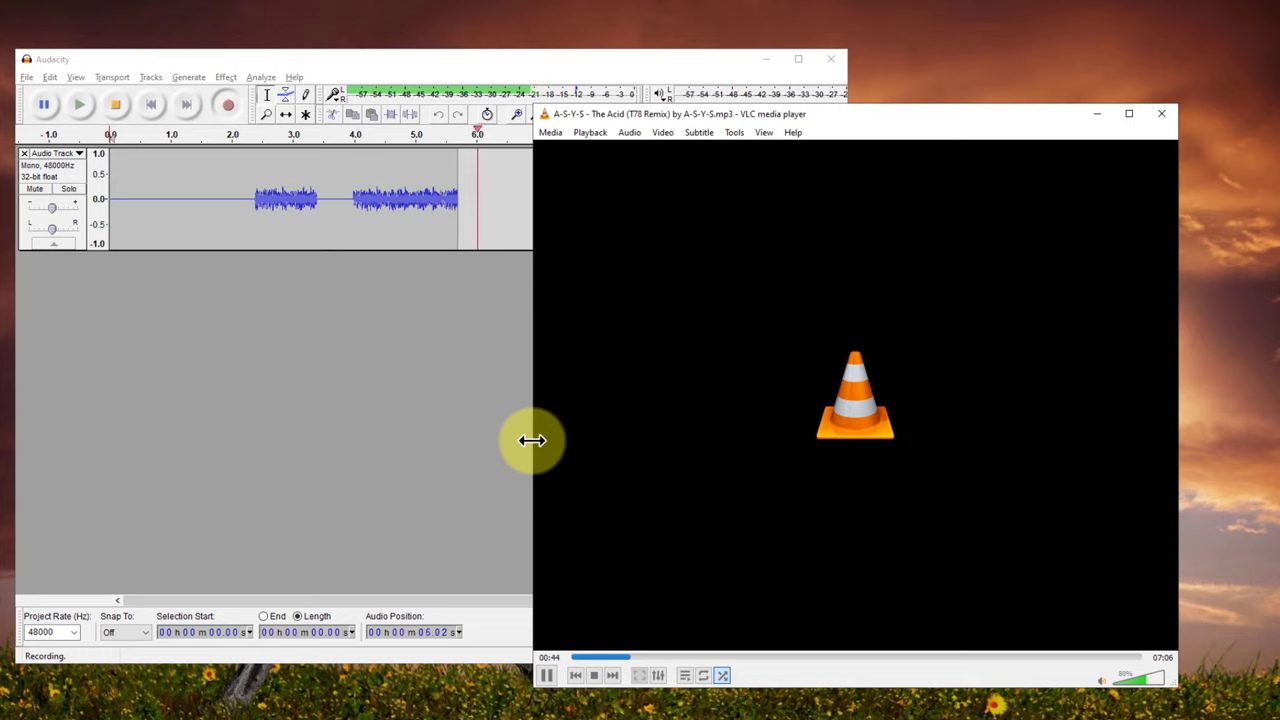
- Arrange the Audacity and VLC windows so the growing waveform stays visible, and set the VLC volume to about 83%
{"action": "left_click_drag", "start_coordinate": [678, 116], "coordinate": [885, 89]}
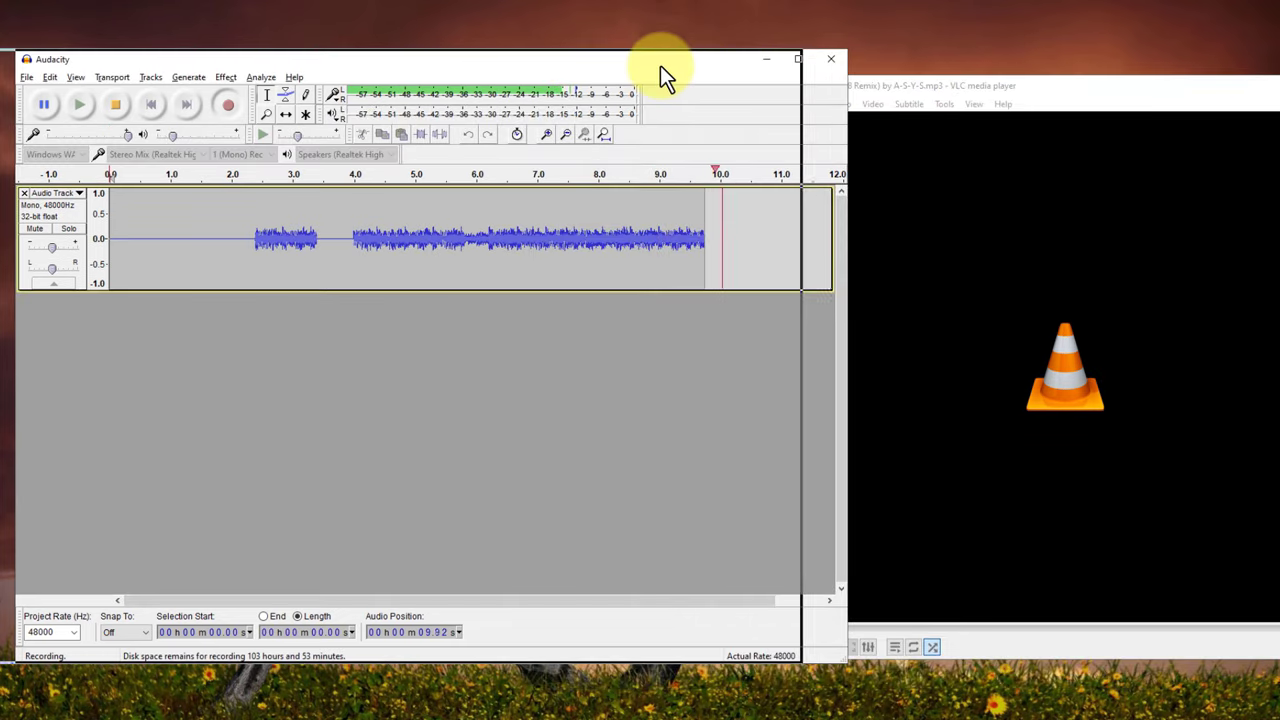
{"action": "left_click_drag", "start_coordinate": [660, 64], "coordinate": [608, 64]}
{"action": "left_click_drag", "start_coordinate": [851, 86], "coordinate": [756, 97]}
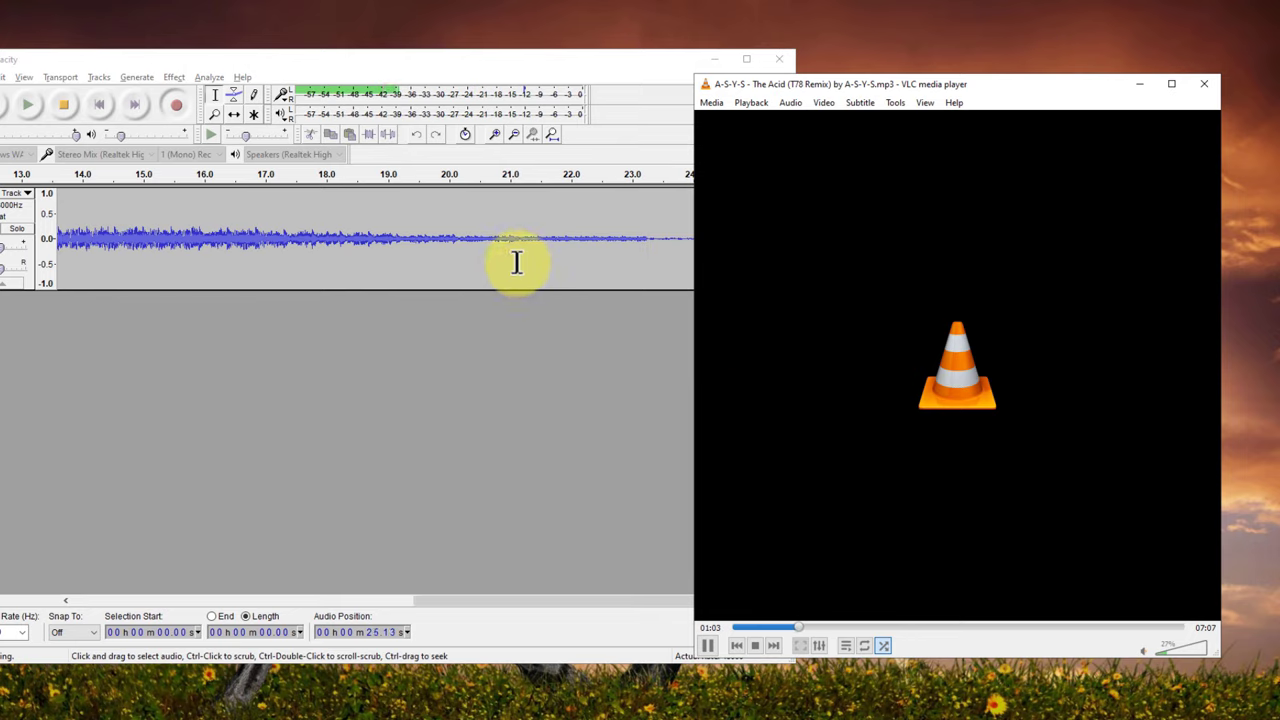
{"action": "left_click", "coordinate": [1190, 649]}
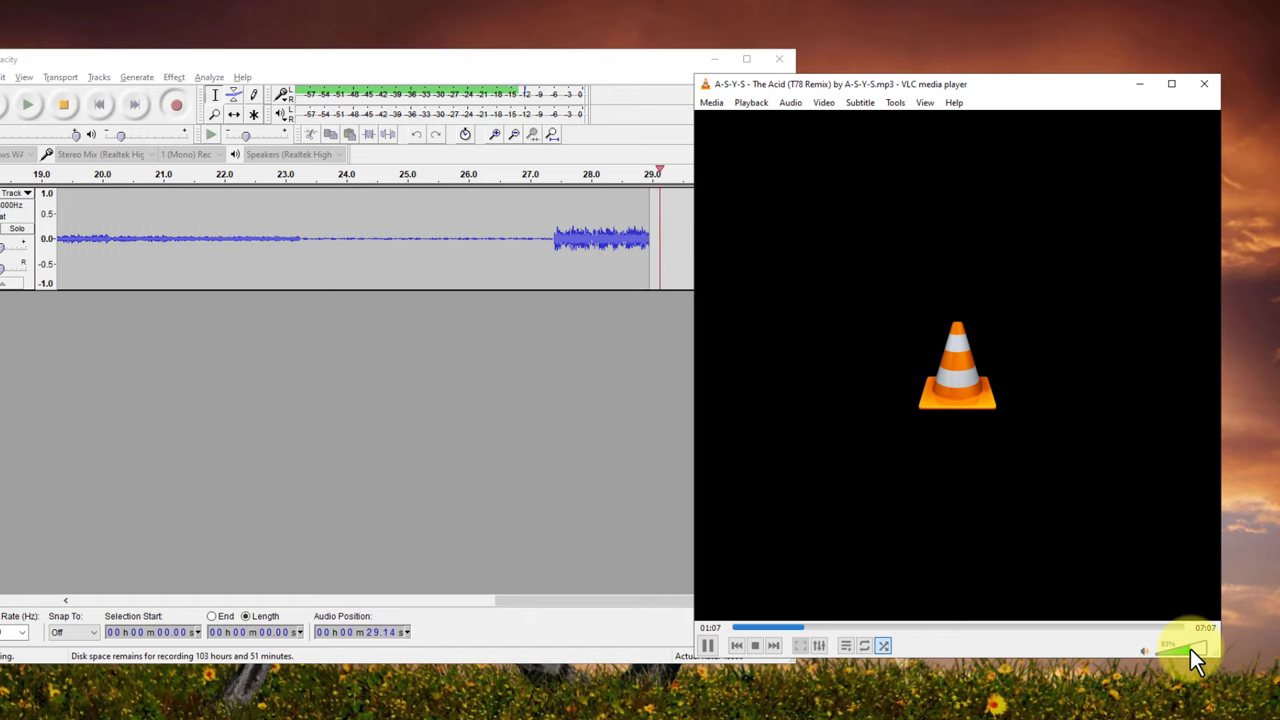
- Pause the track in VLC media player and stop the Audacity recording
{"action": "left_click", "coordinate": [710, 646]}
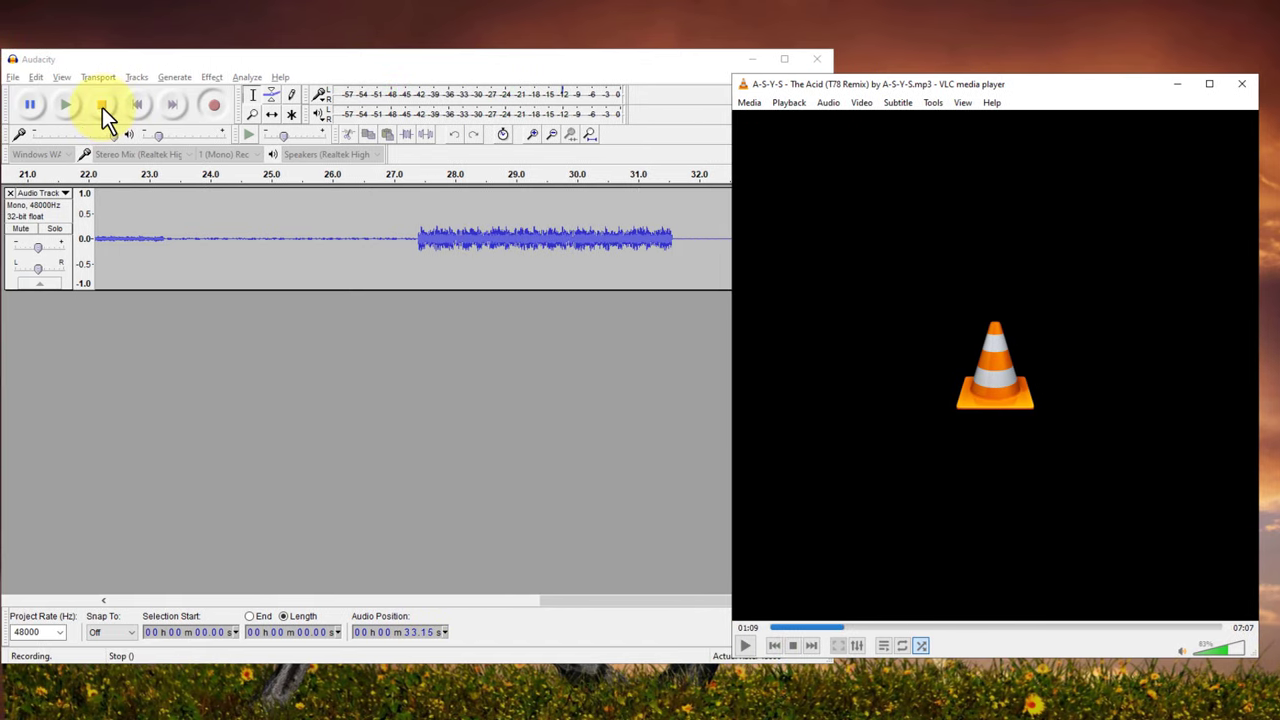
{"action": "left_click", "coordinate": [104, 106]}
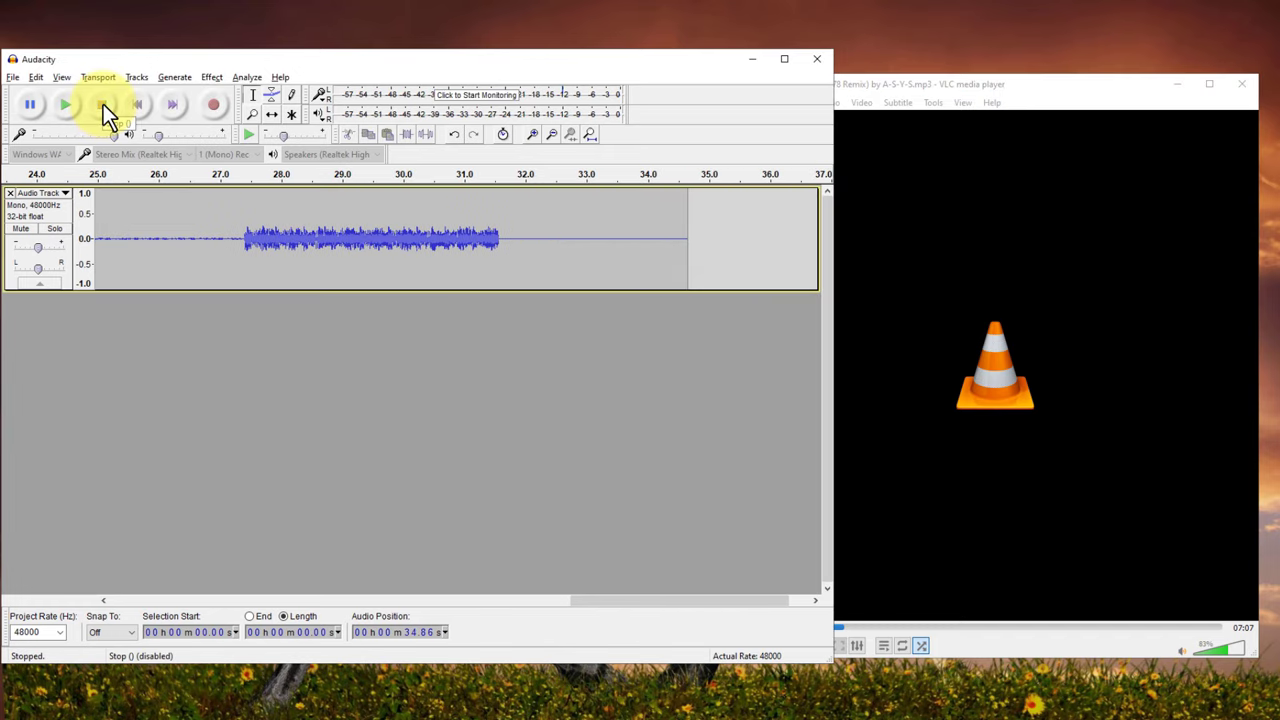
{"action": "left_click_drag", "start_coordinate": [238, 62], "coordinate": [294, 58]}
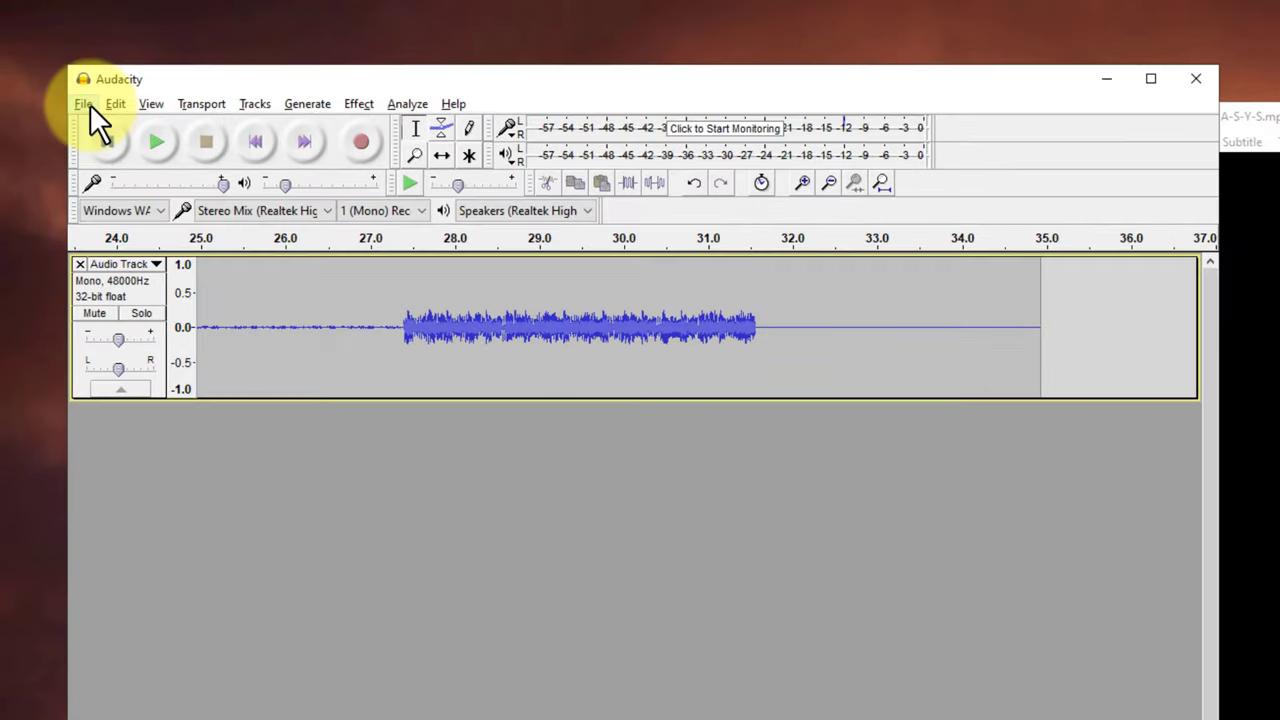
- Open the Save Project As dialog for the recording
{"action": "left_click", "coordinate": [83, 104]}
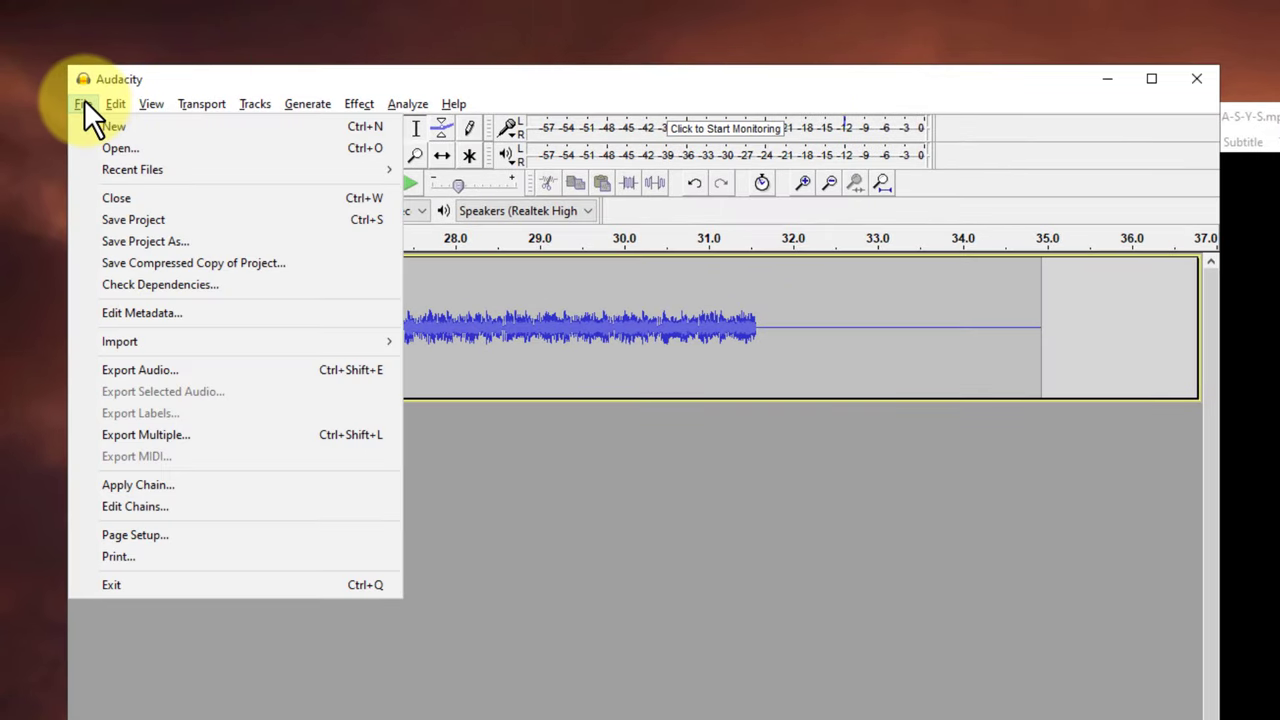
{"action": "left_click", "coordinate": [183, 240]}
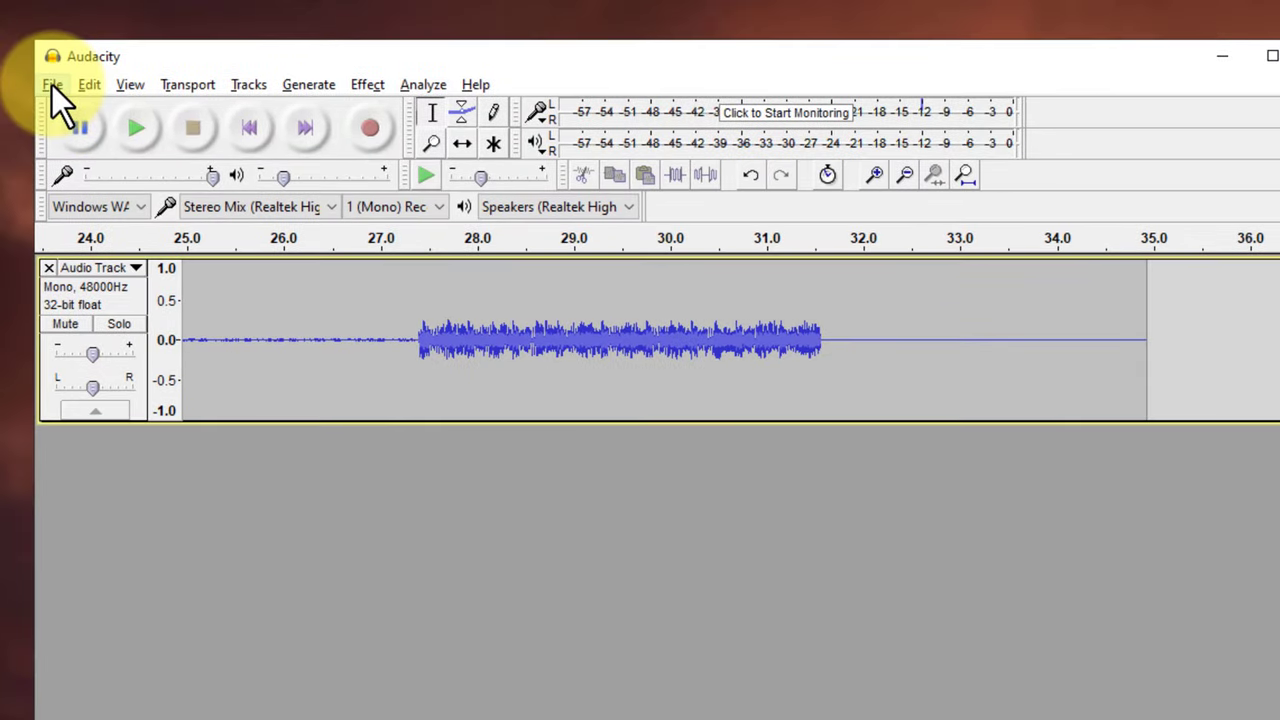
- Export the recording to folder 3 as MP3 Files with the Insane, 320 kbps preset, checking the available file types and quality options
{"action": "left_click", "coordinate": [52, 85]}
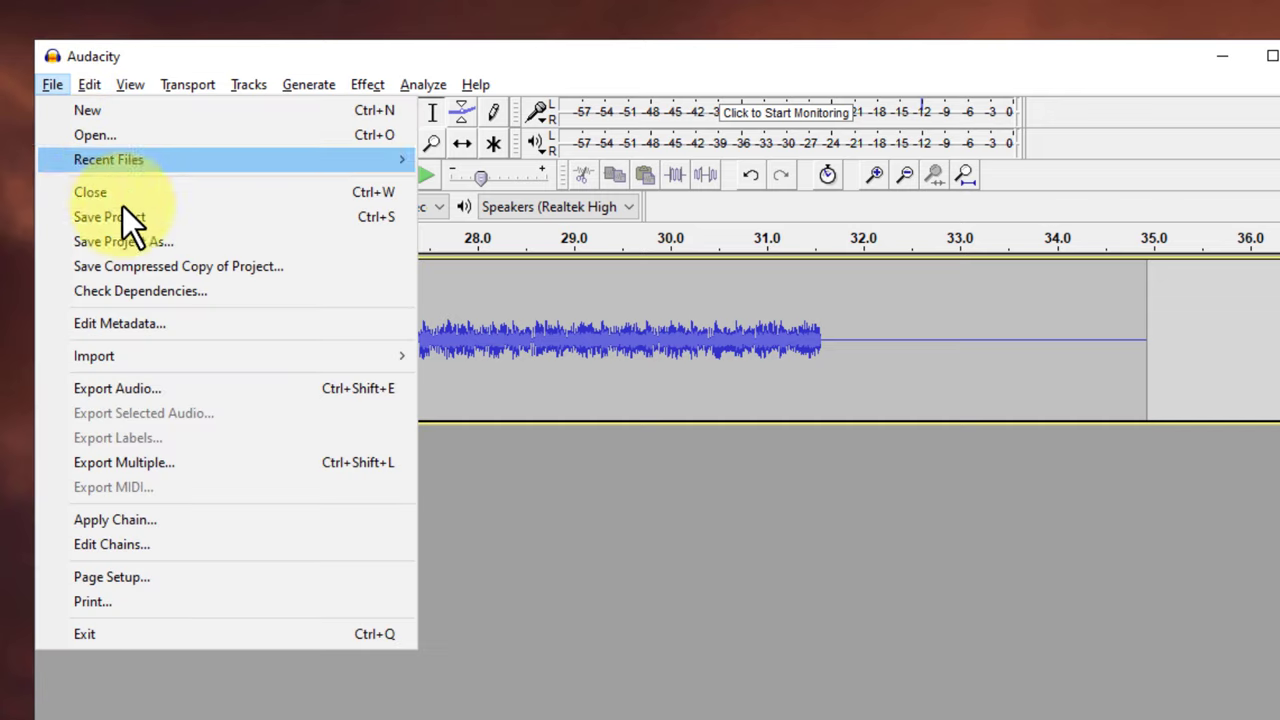
{"action": "left_click", "coordinate": [175, 388]}
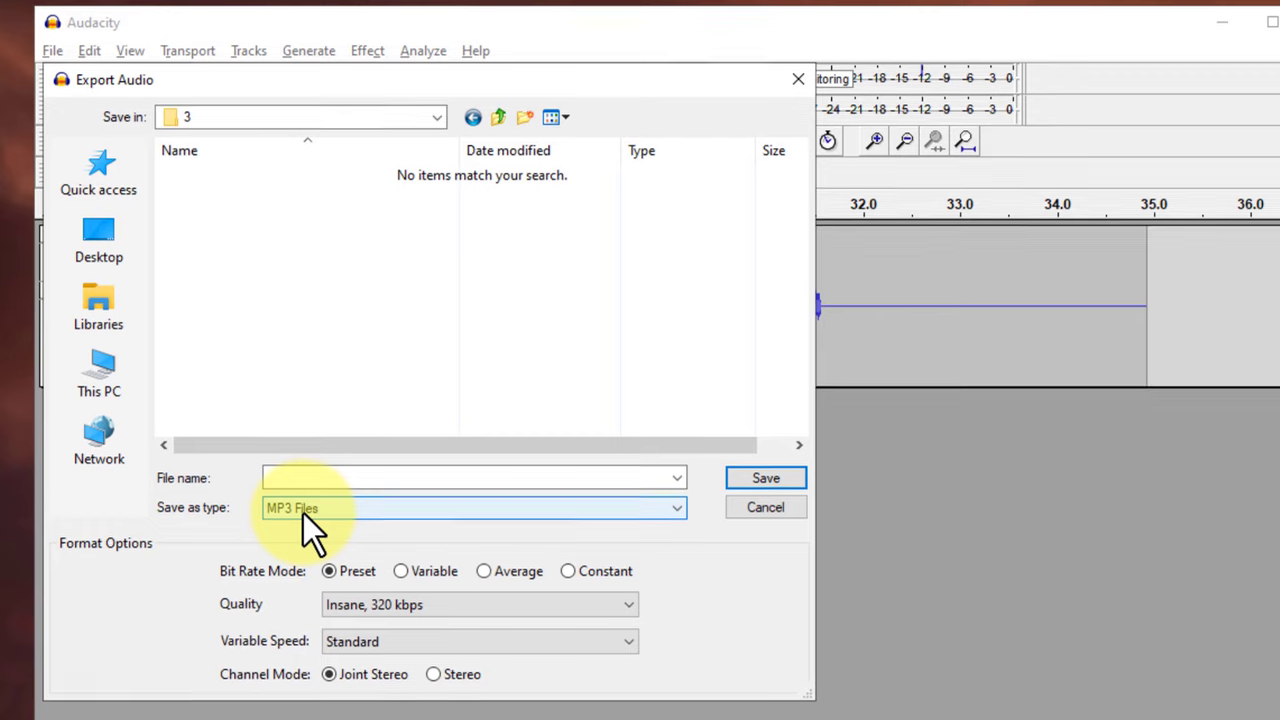
{"action": "left_click", "coordinate": [340, 511]}
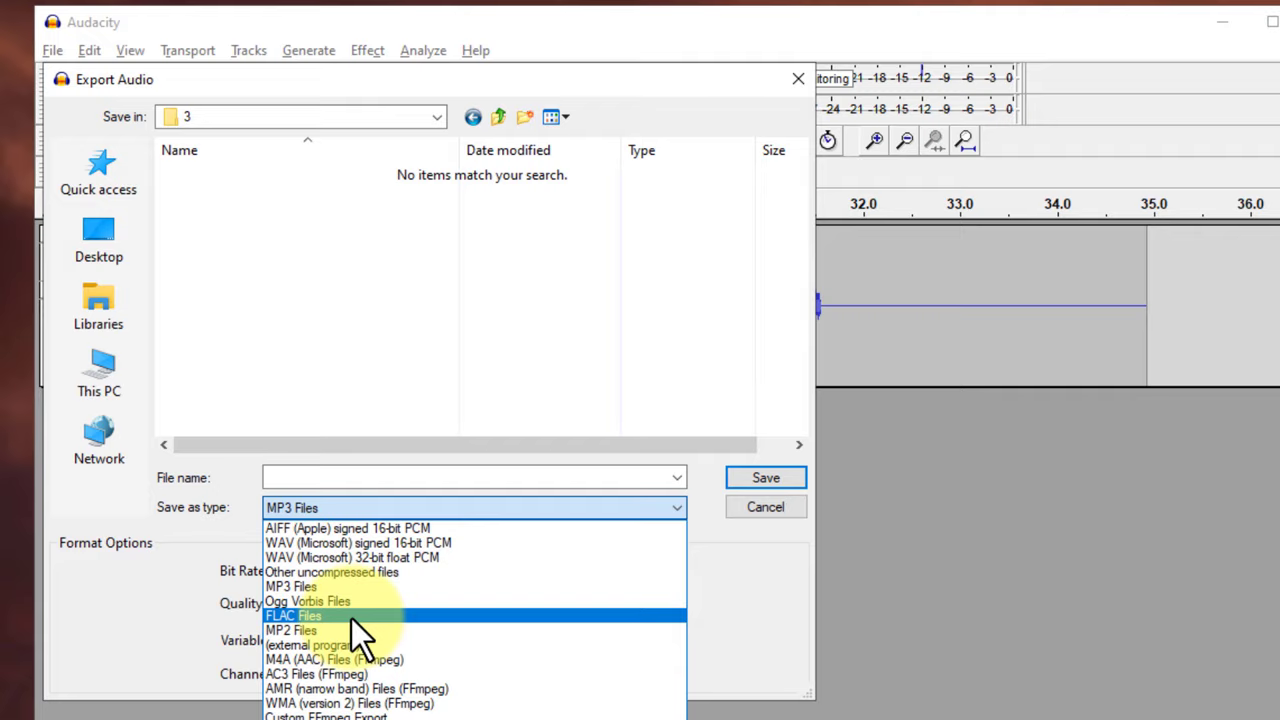
{"action": "left_click", "coordinate": [155, 592]}
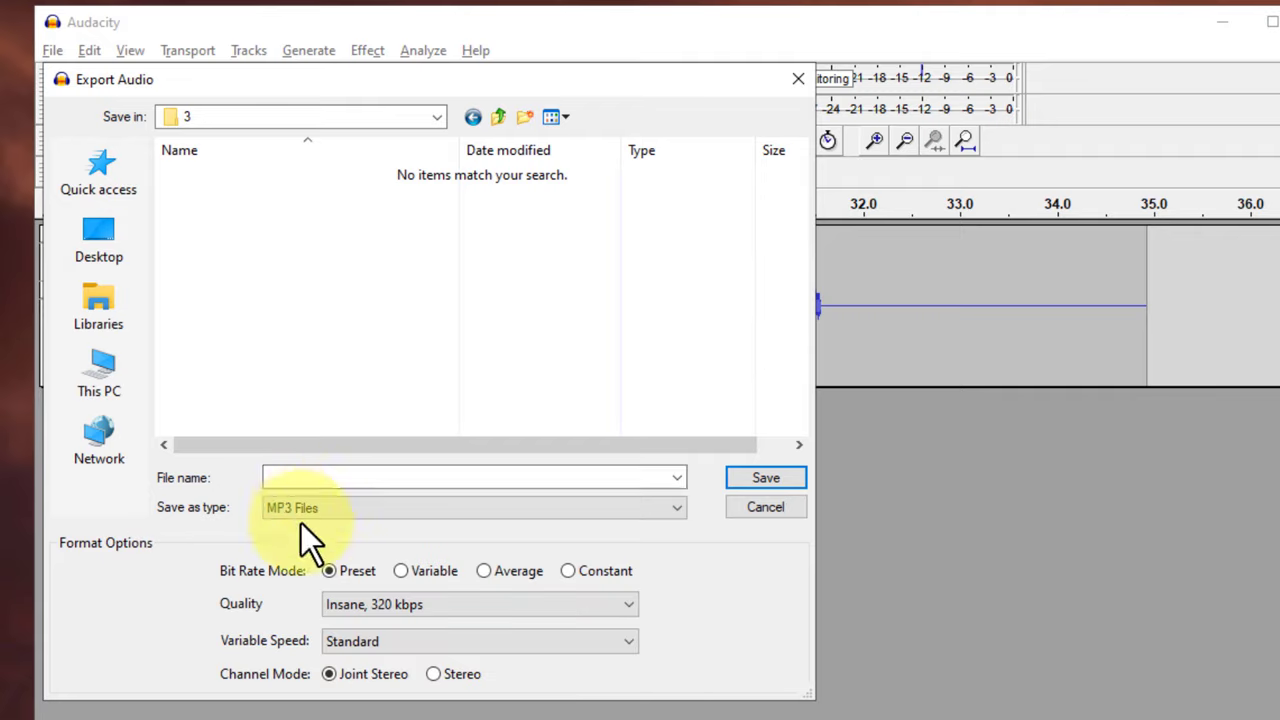
{"action": "left_click", "coordinate": [357, 477]}
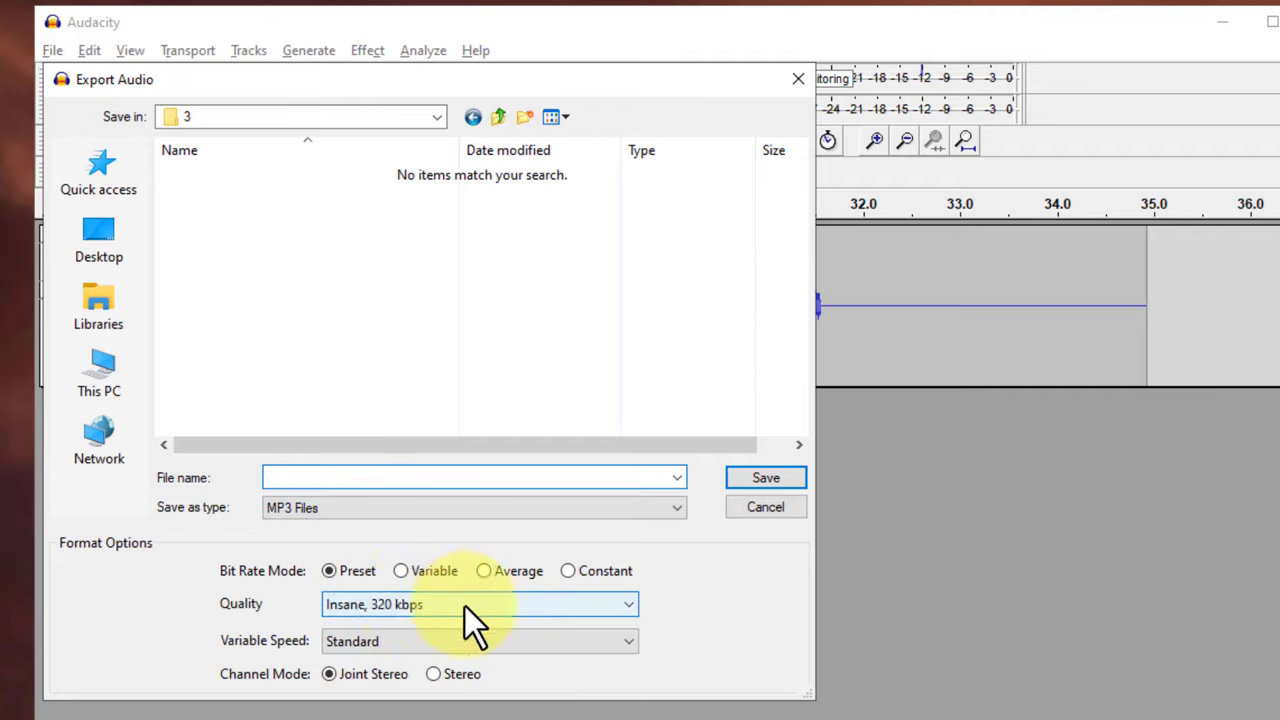
{"action": "left_click", "coordinate": [517, 608]}
{"action": "left_click", "coordinate": [721, 597]}
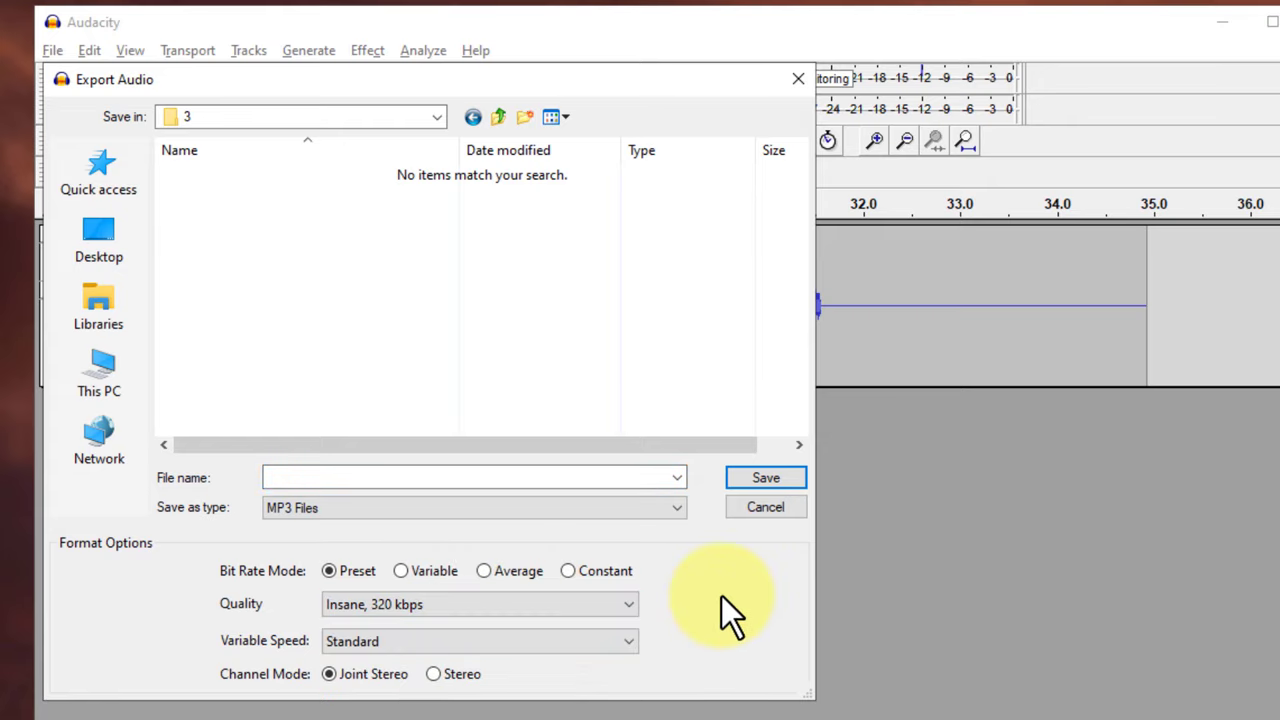
{"action": "left_click", "coordinate": [779, 476]}
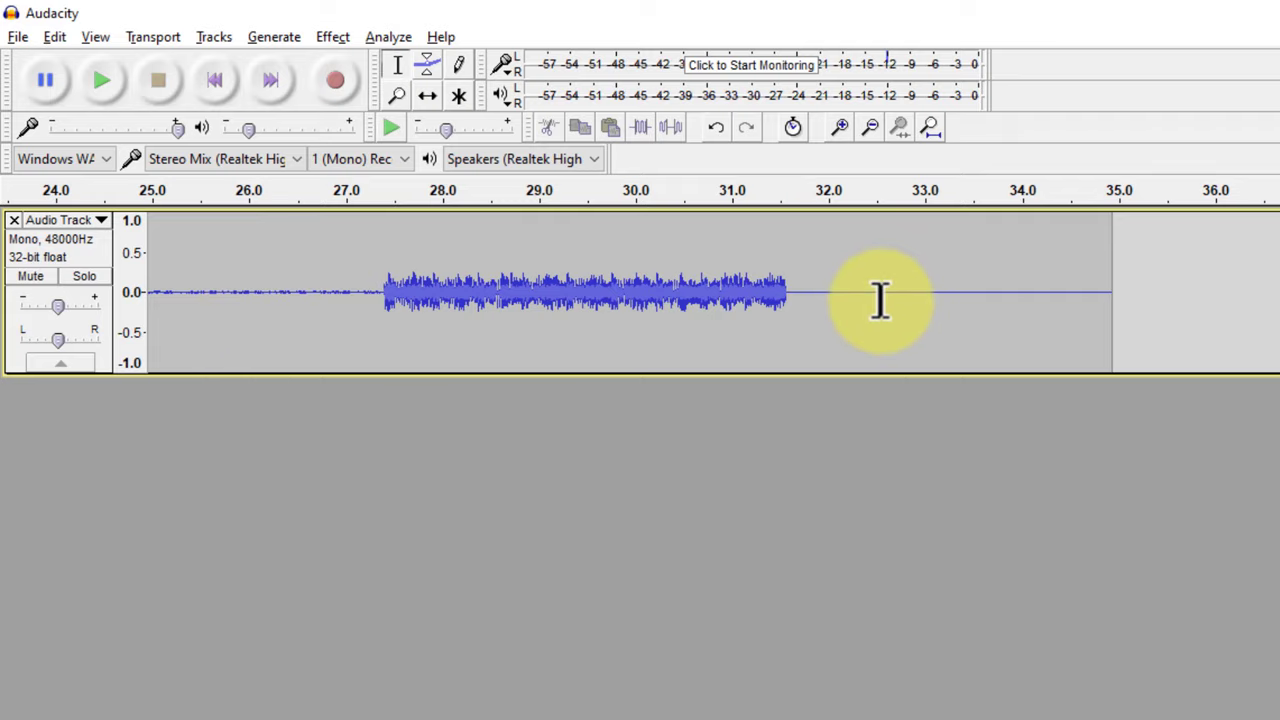
- Delete about the first 1.2 seconds of the track, and cut a further 2.4 seconds from its new start
{"action": "scroll", "coordinate": [640, 292], "scroll_direction": "left", "scroll_amount": 10}
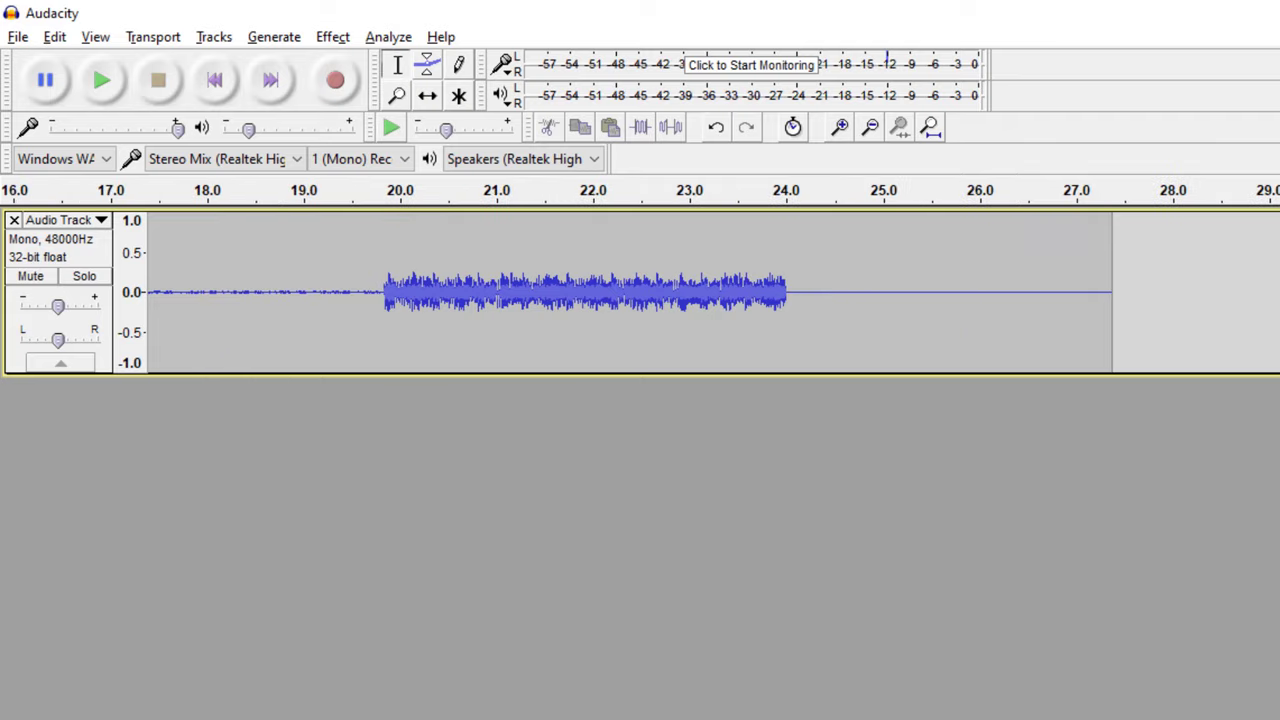
{"action": "left_click_drag", "start_coordinate": [268, 288], "coordinate": [29, 280]}
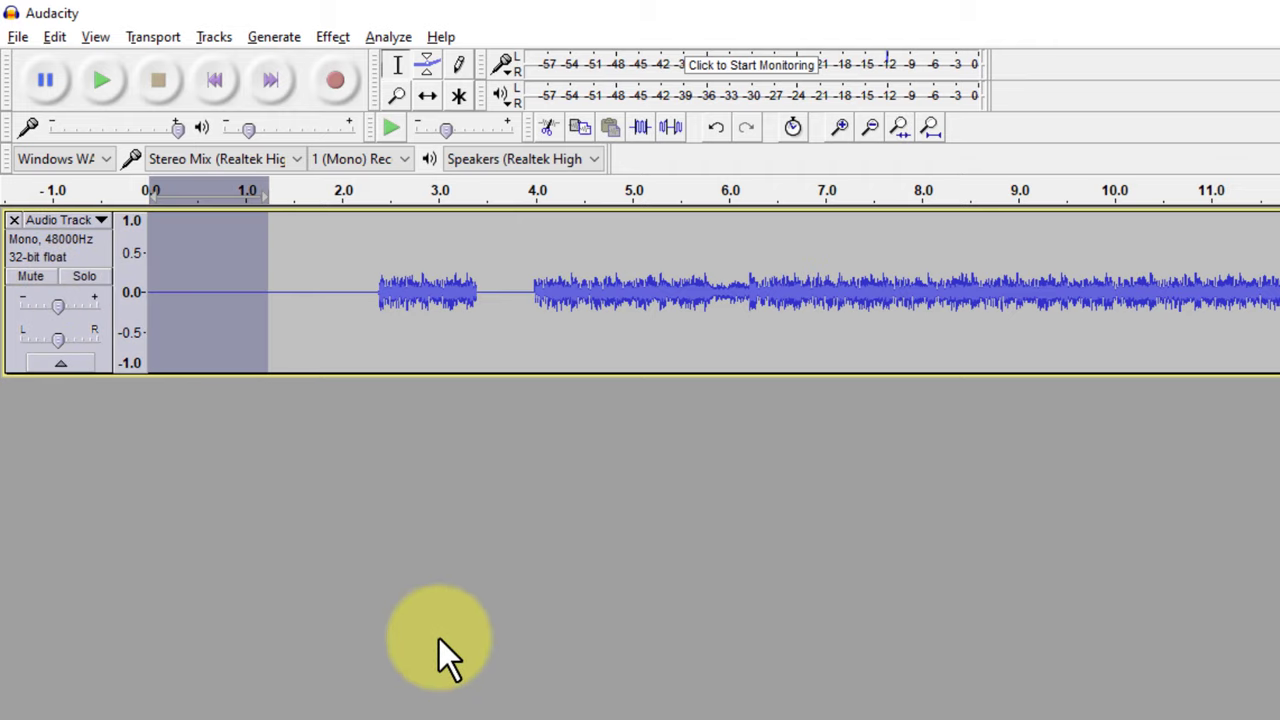
{"action": "key", "text": "Delete"}
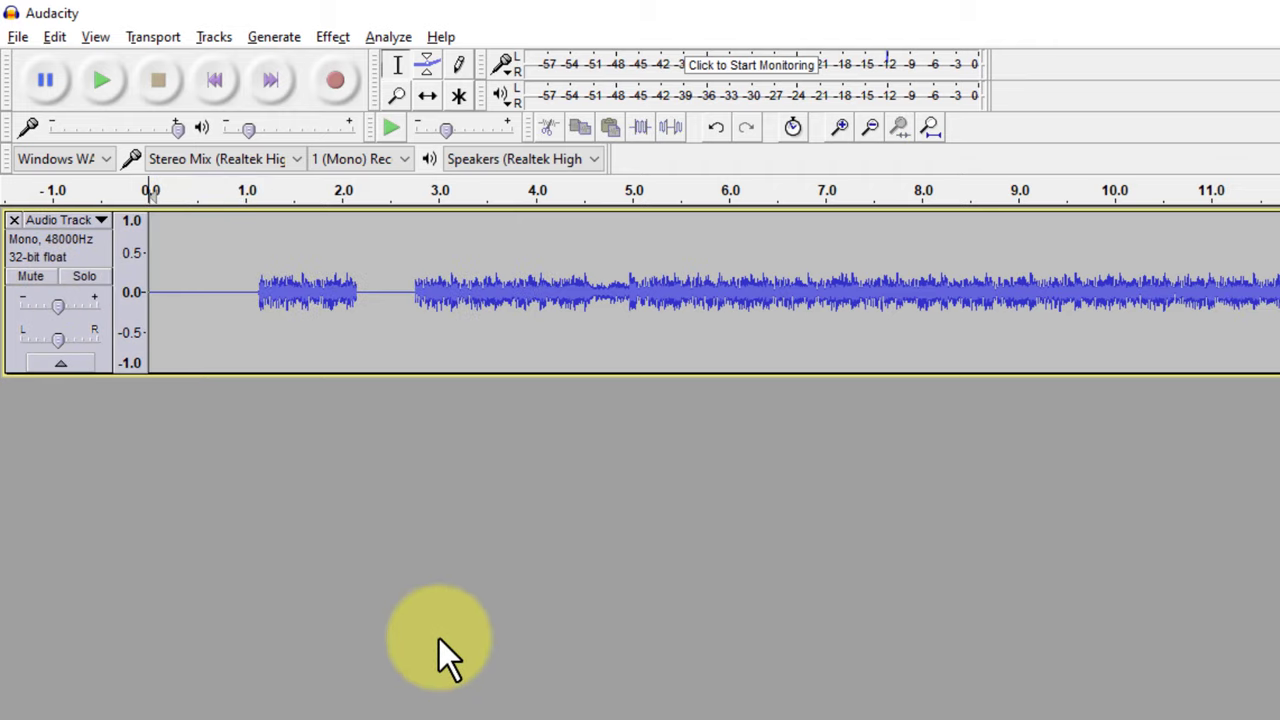
{"action": "left_click_drag", "start_coordinate": [381, 287], "coordinate": [5, 270]}
{"action": "key", "text": "Delete"}
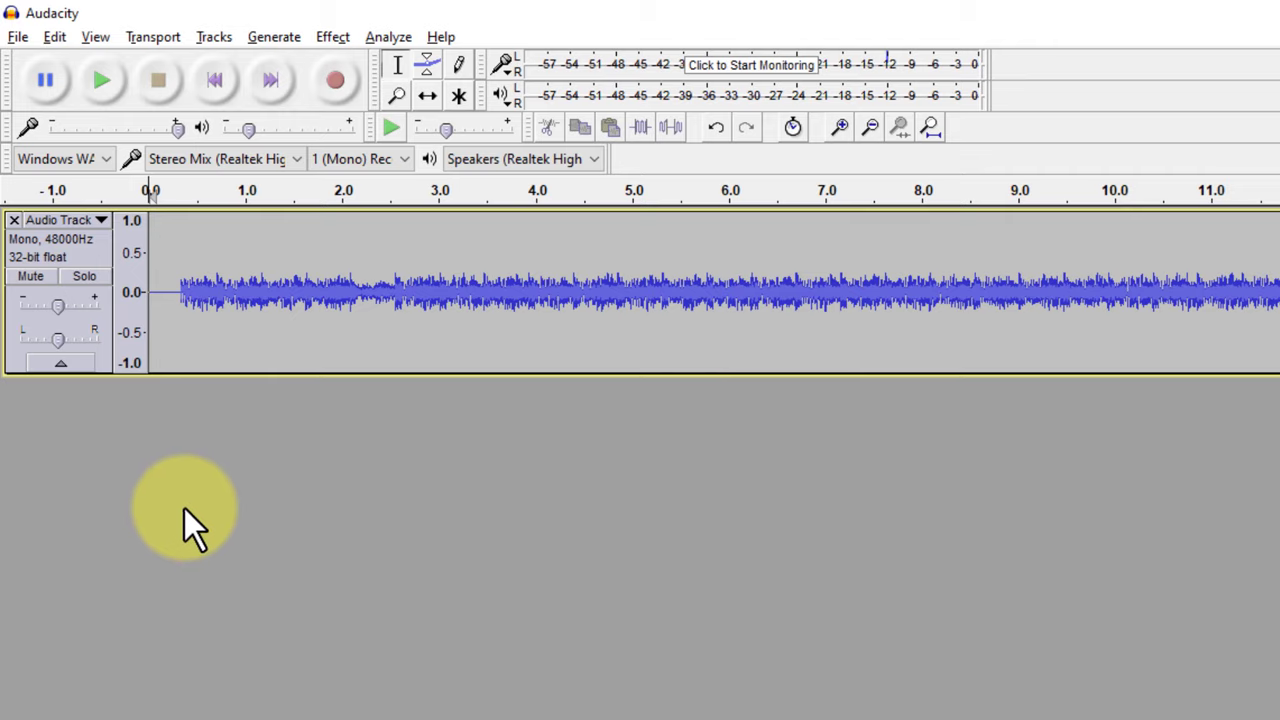
- Amplify the section from about 0.3 to 1.65 seconds by 12.205 dB, and undo the effect and clear the selection
{"action": "left_click_drag", "start_coordinate": [179, 287], "coordinate": [309, 295]}
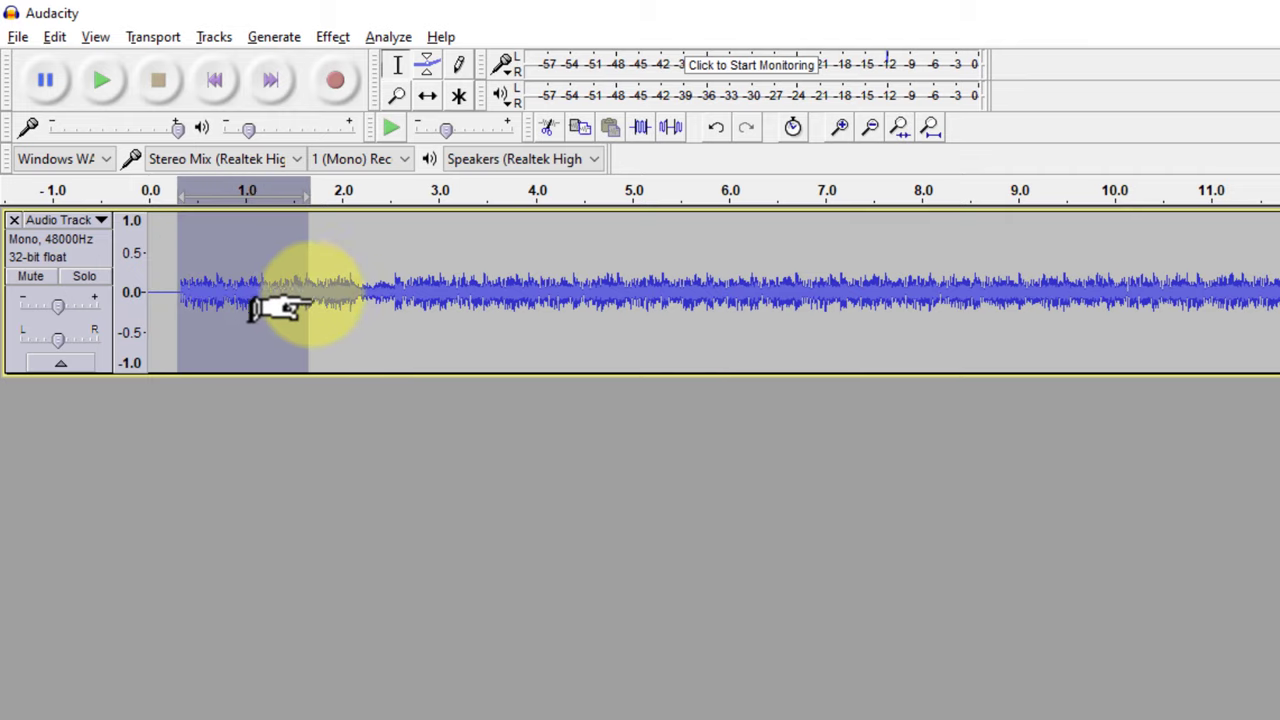
{"action": "left_click", "coordinate": [336, 36]}
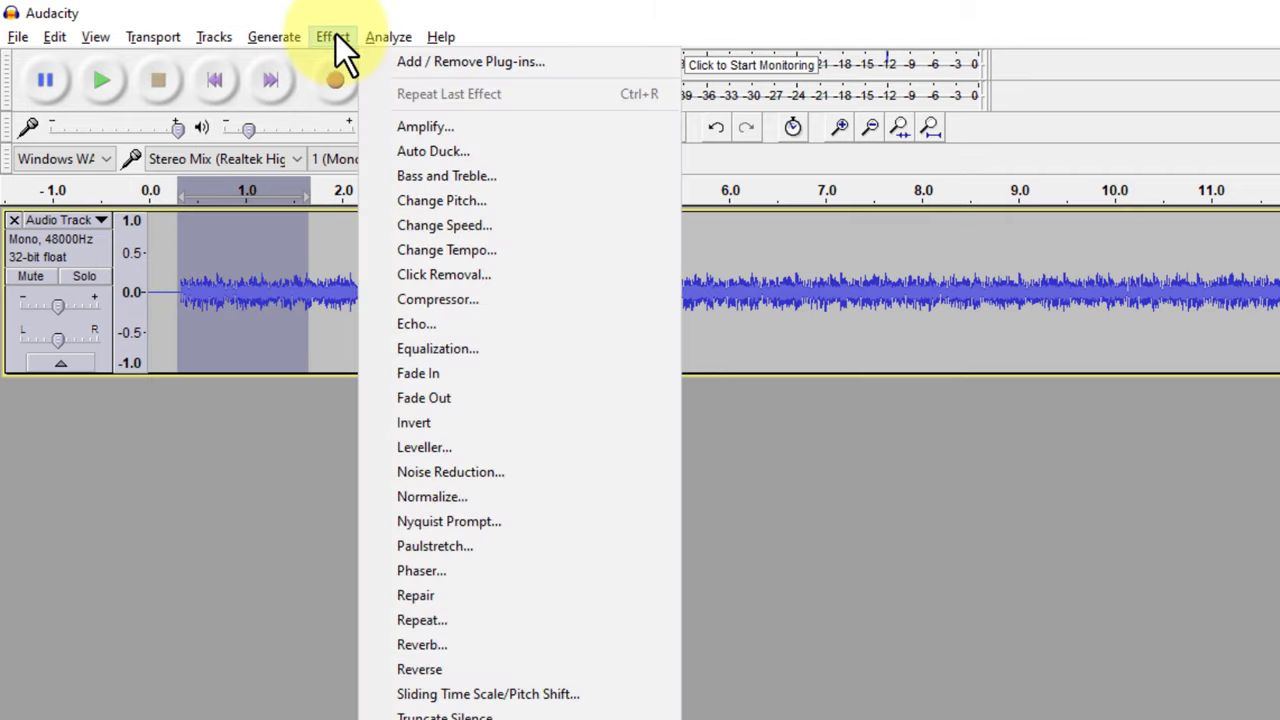
{"action": "left_click", "coordinate": [447, 131]}
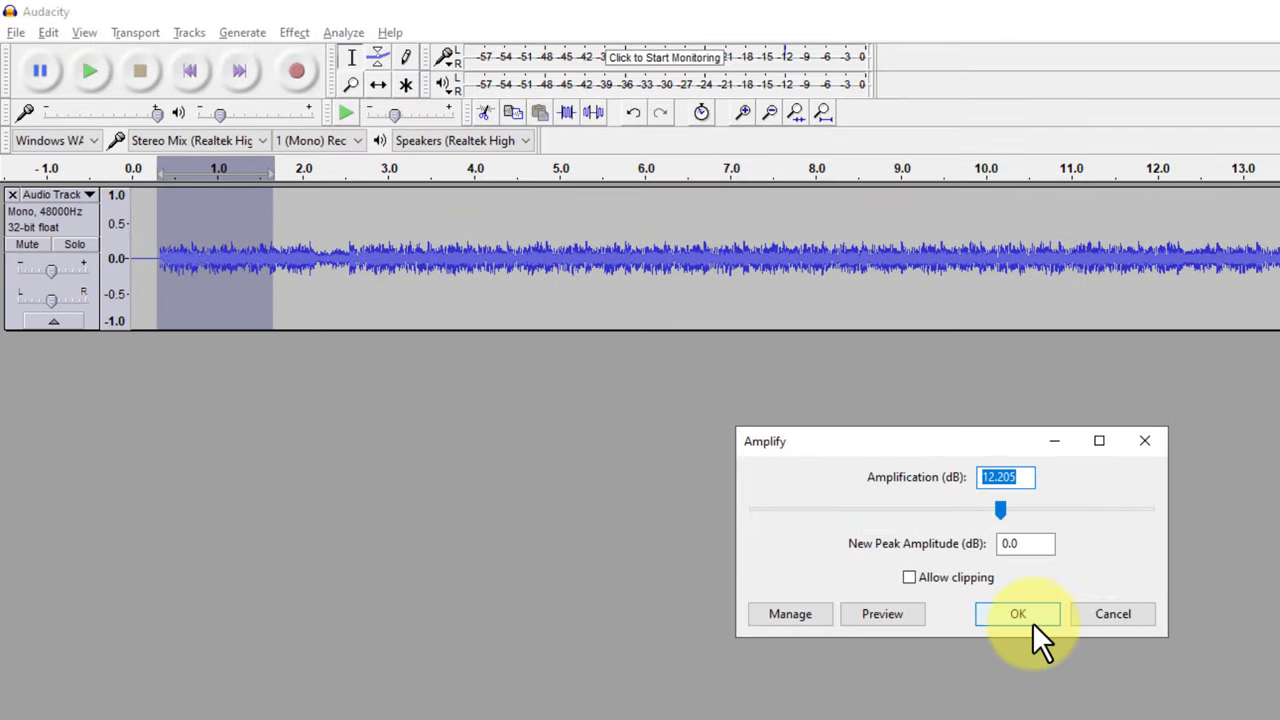
{"action": "left_click", "coordinate": [1032, 624]}
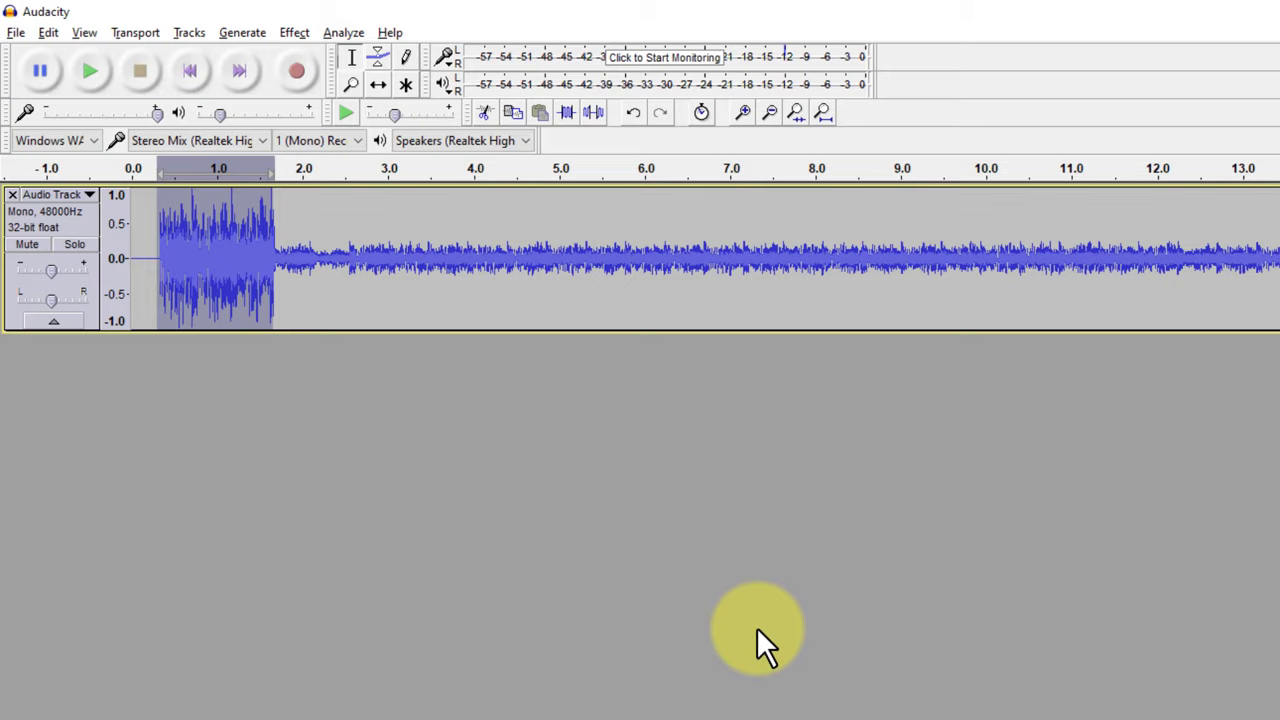
{"action": "key", "text": "ctrl+z"}
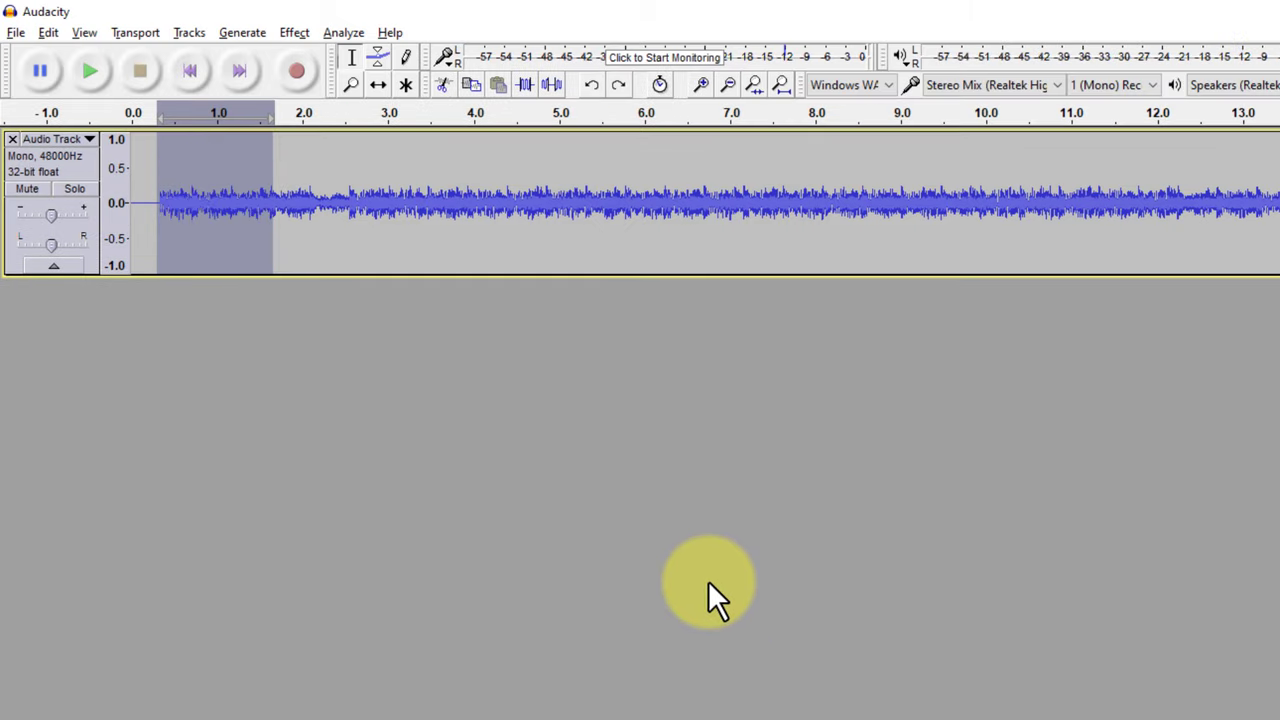
{"action": "left_click", "coordinate": [600, 572]}
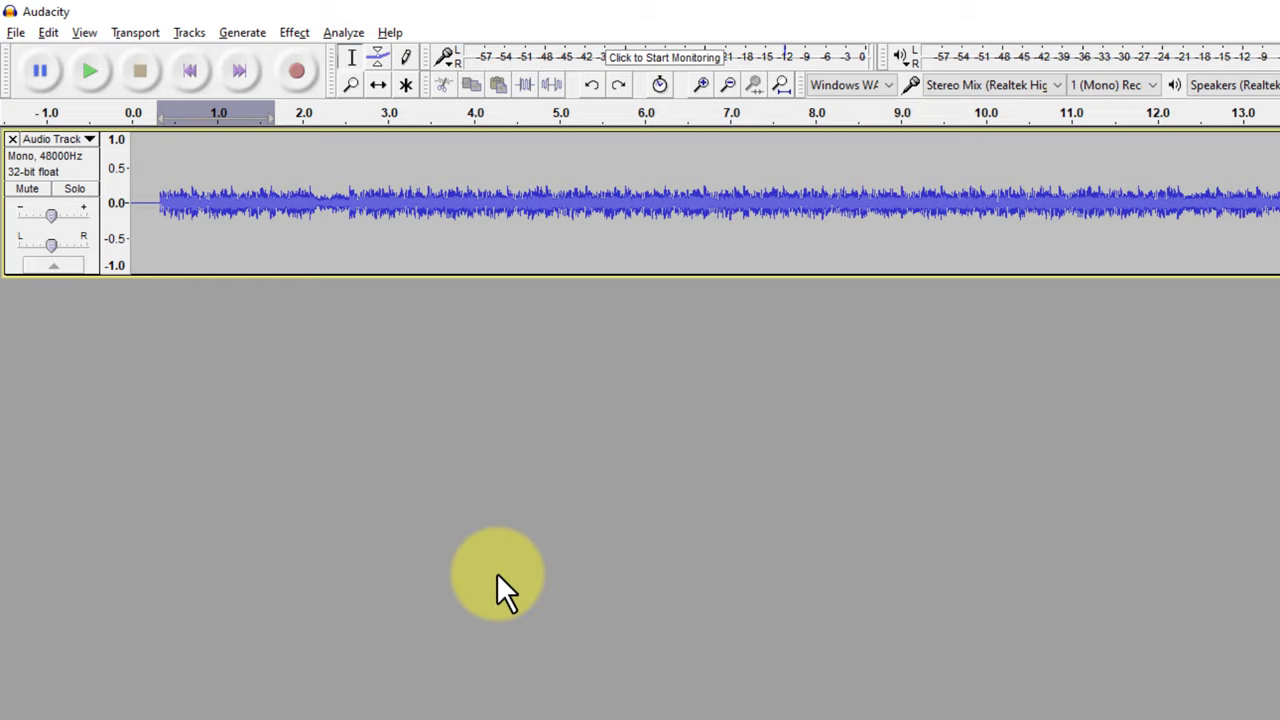